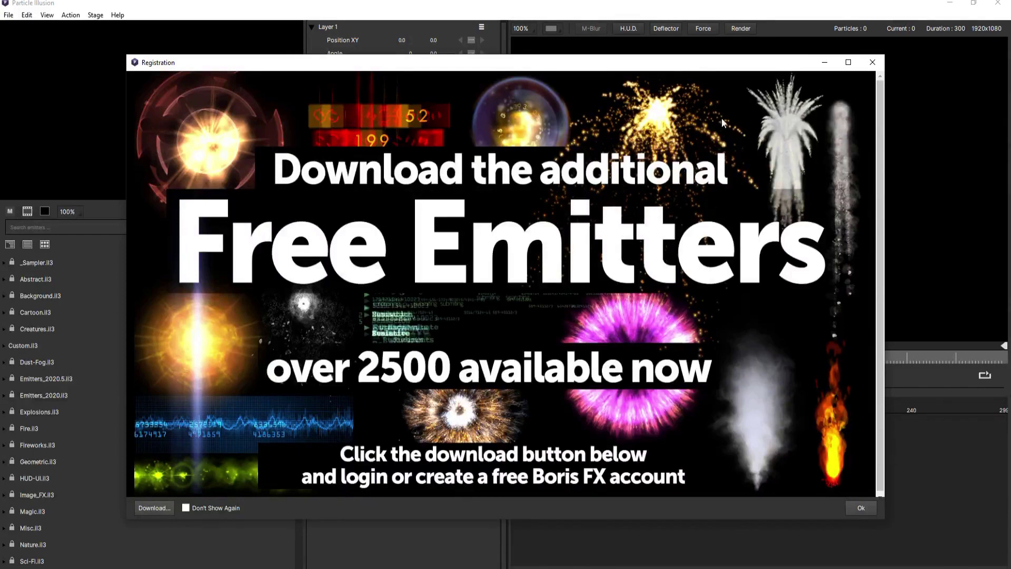
- Close the free-emitters registration prompt in Particle Illusion
left_click(873, 62)
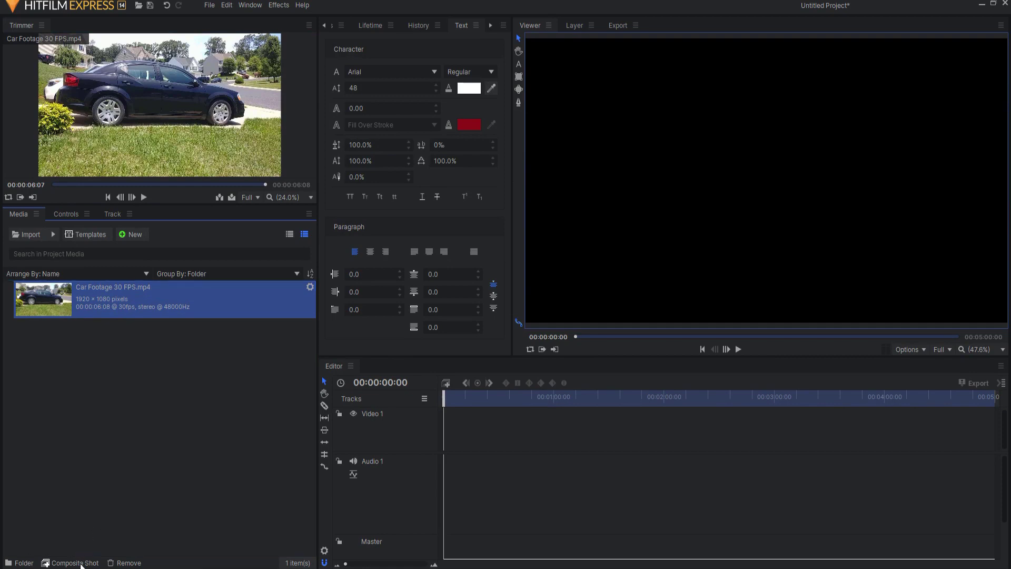
- Create a composite shot from the Car Footage 30 FPS.mp4 clip
left_click(82, 563)
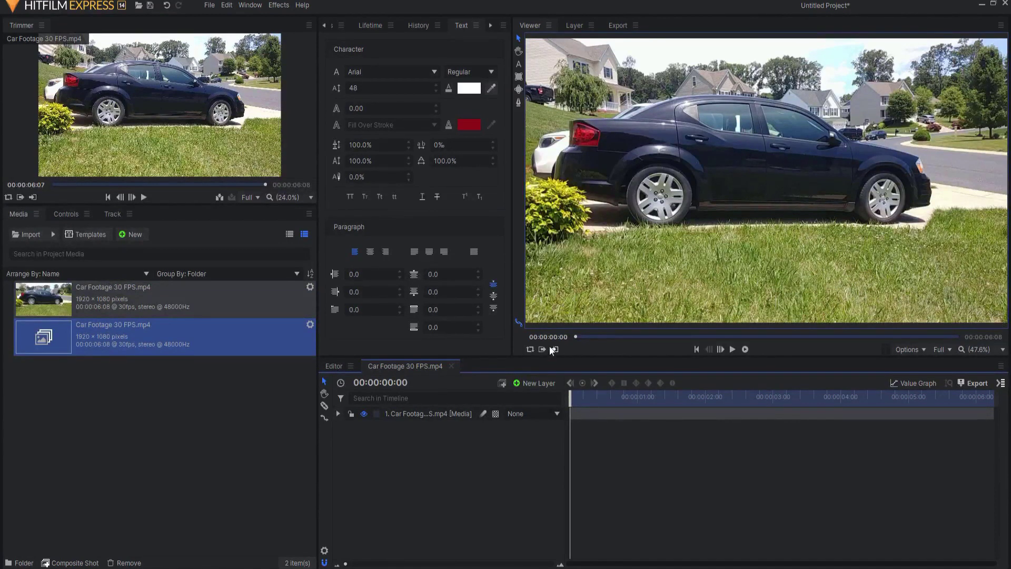
- Add a Plane layer with width 100 and height 100 to the composite shot
left_click(530, 384)
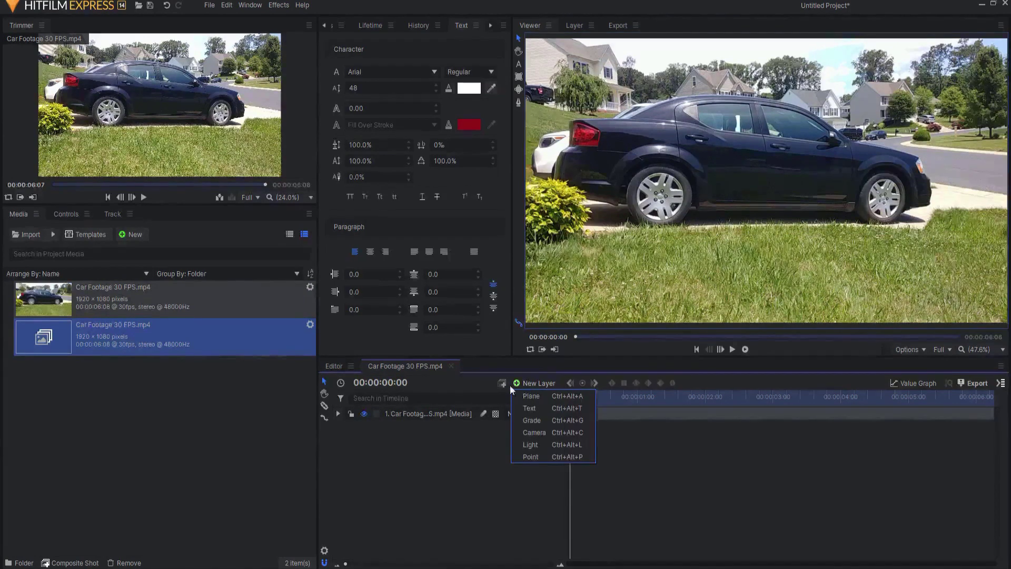
left_click(531, 396)
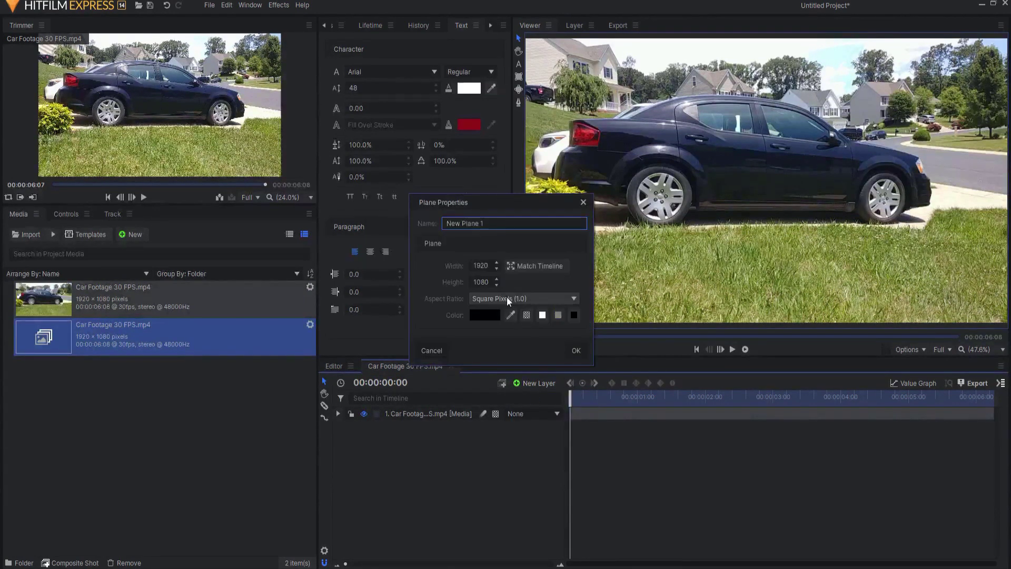
double_click(488, 265)
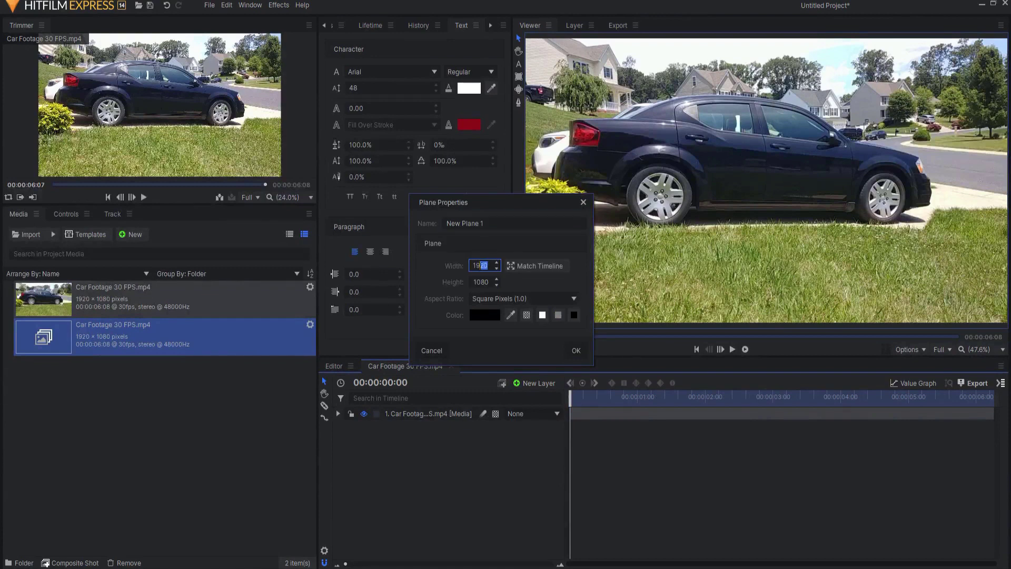
type("100")
key("Tab")
type("100")
left_click(577, 351)
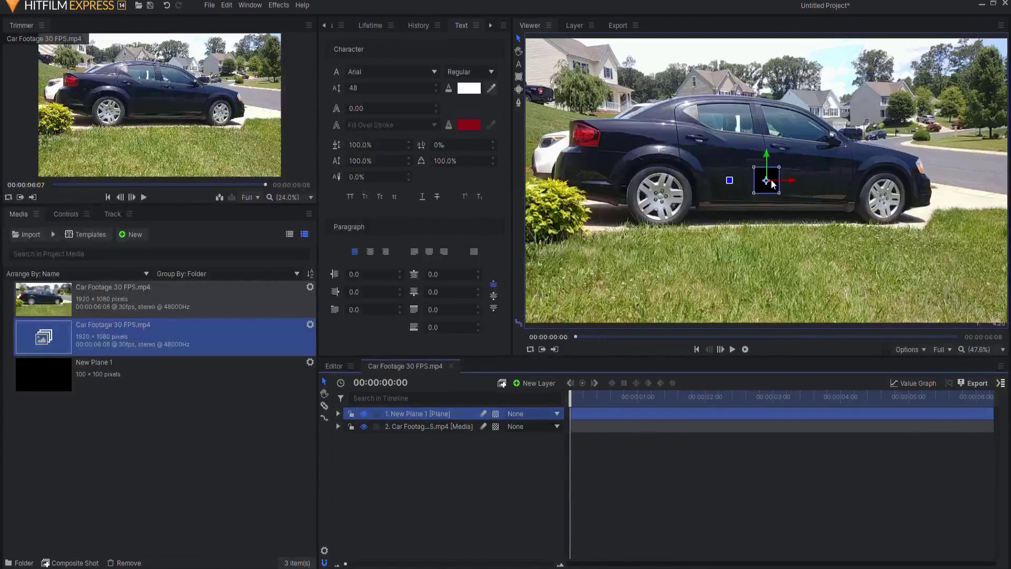
- Stretch and move the plane to cover both car doors, then reveal its Transform values
scroll(770, 182, "up", 3)
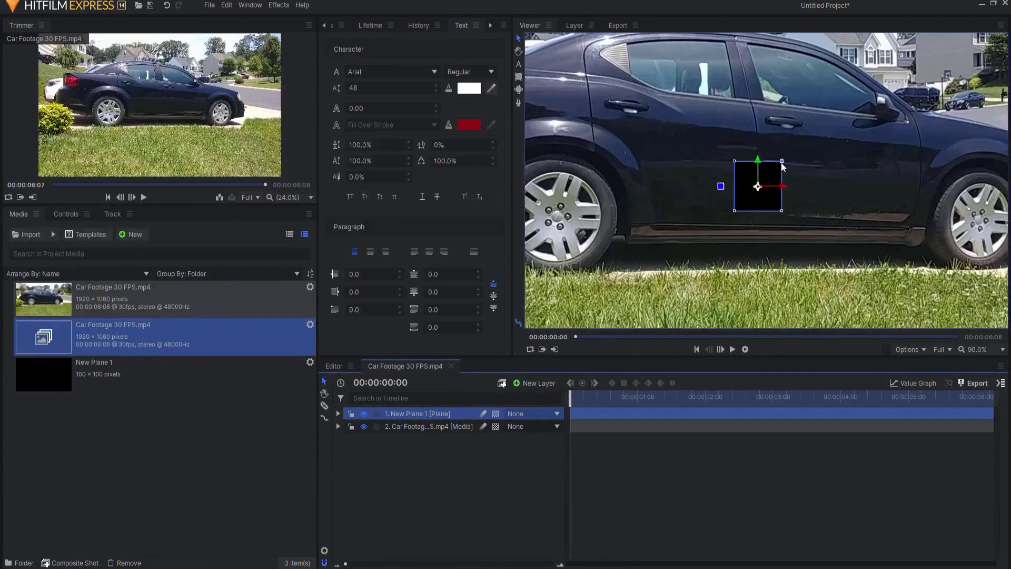
left_click_drag(782, 161, 859, 154)
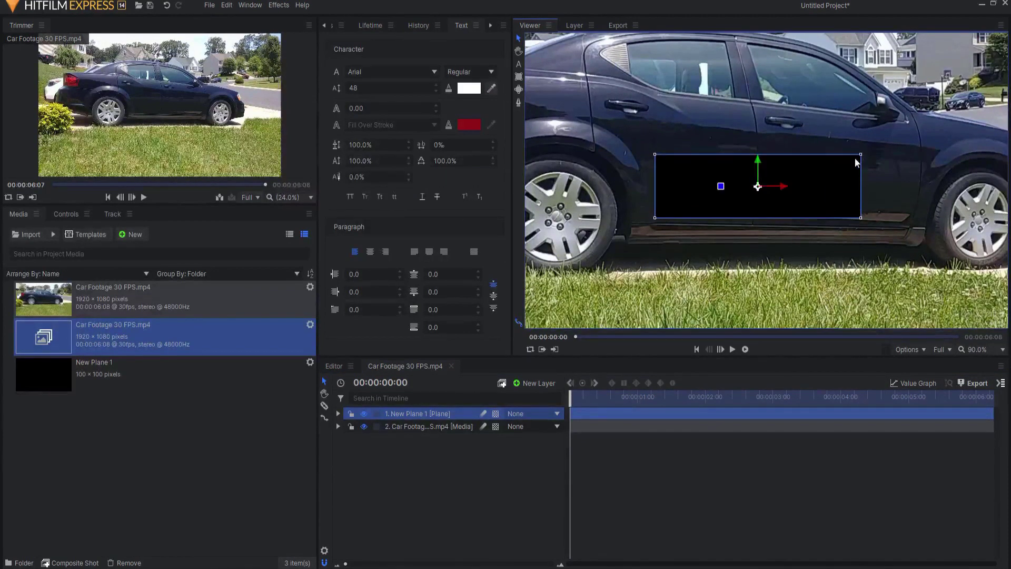
left_click_drag(762, 190, 825, 164)
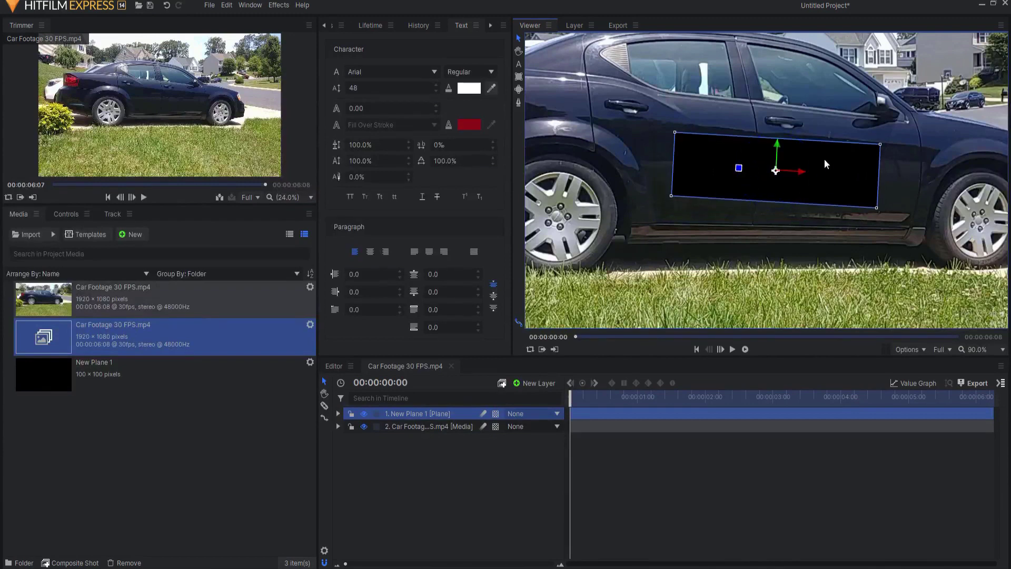
left_click_drag(878, 144, 885, 142)
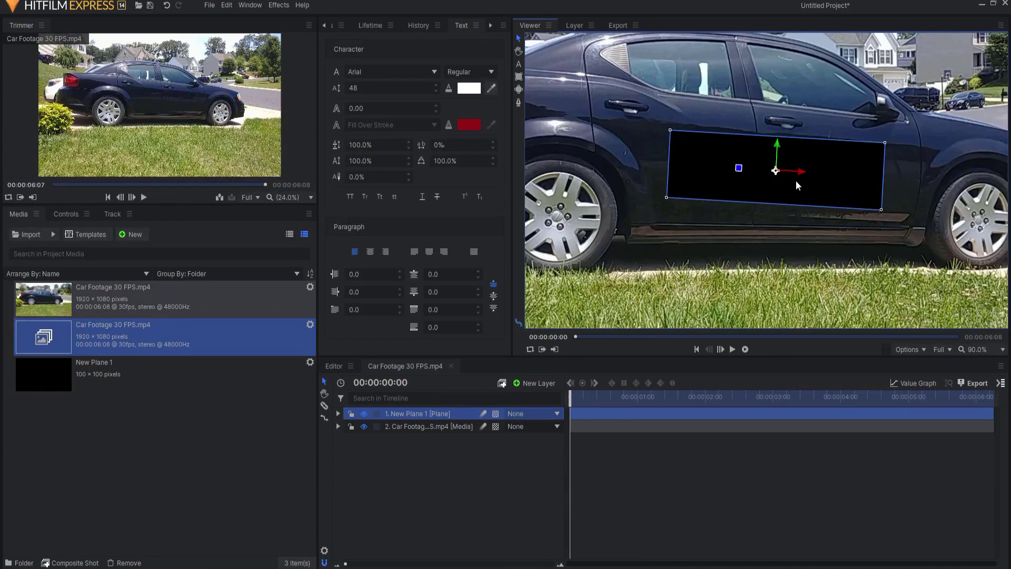
left_click(338, 414)
left_click(349, 451)
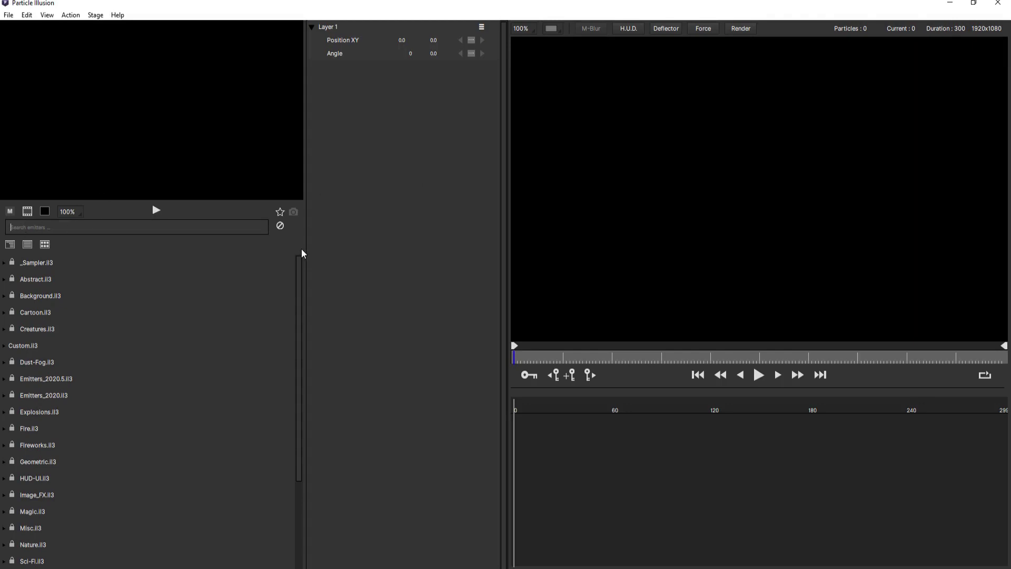
- Search the library for 'bullet' and add Super Bullet Holes V3a (mb) to Layer 1
type("bullet")
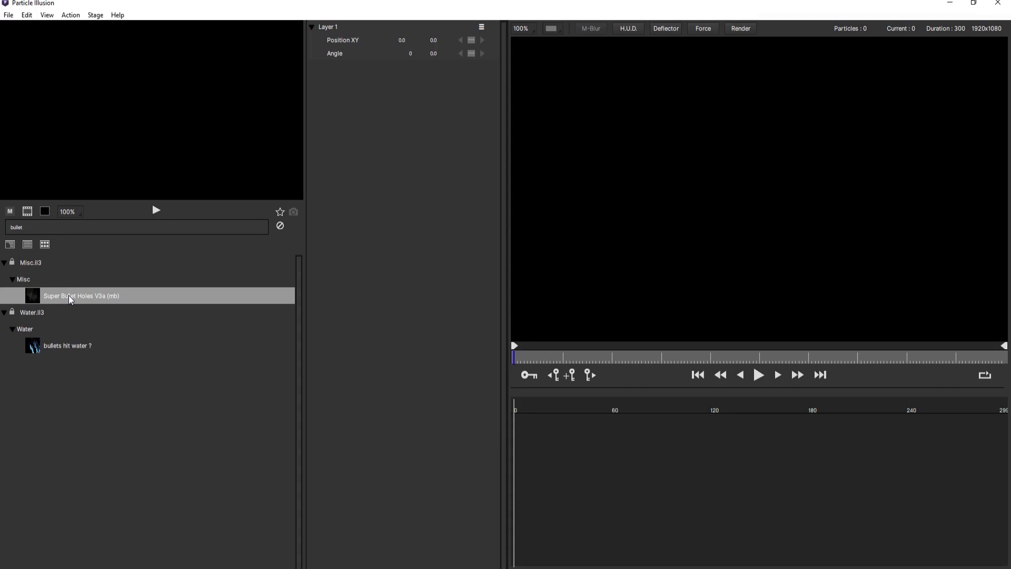
left_click(70, 299)
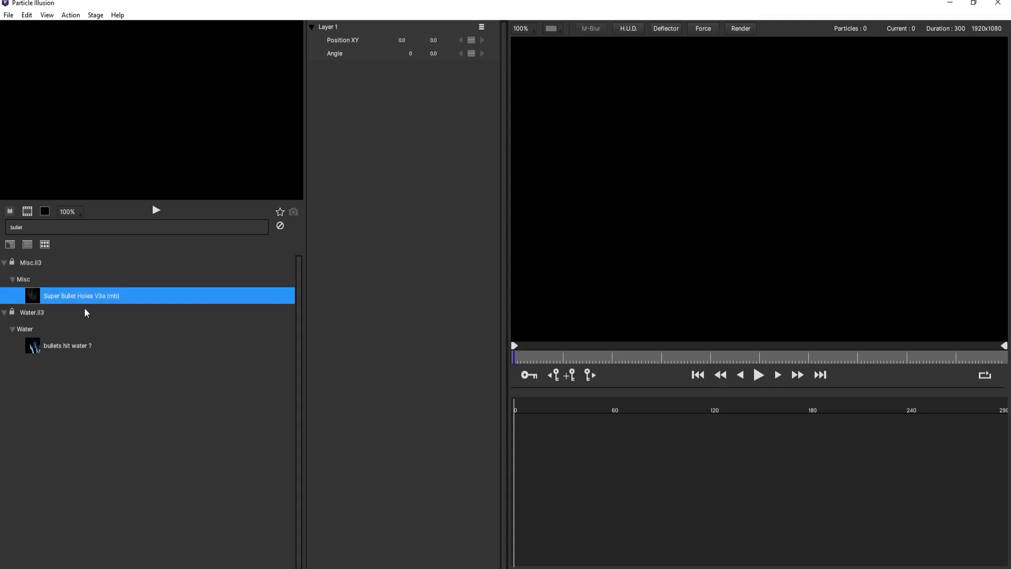
double_click(61, 298)
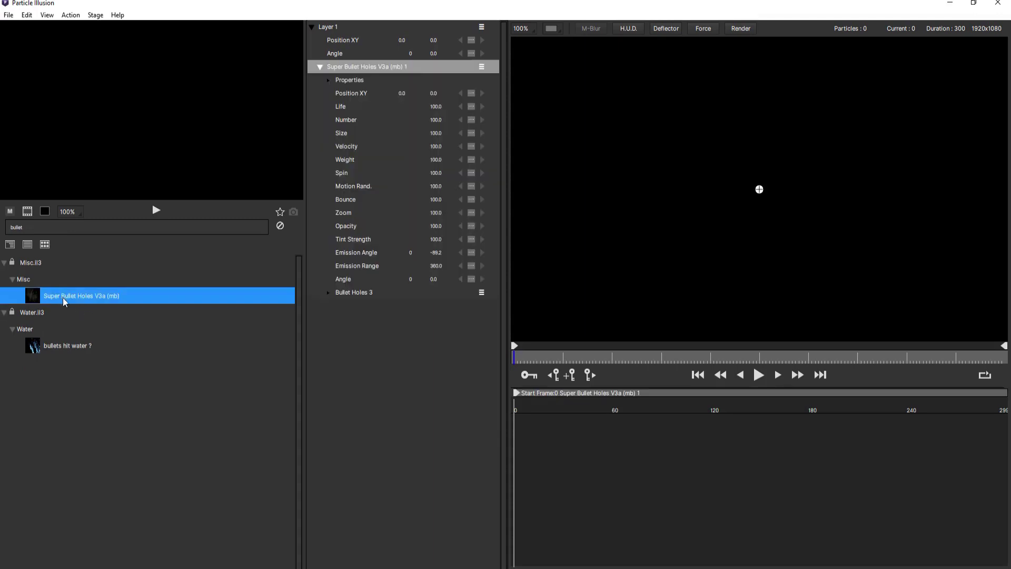
- Preview the bullet-holes effect in the scene and in the library preview
left_click(759, 376)
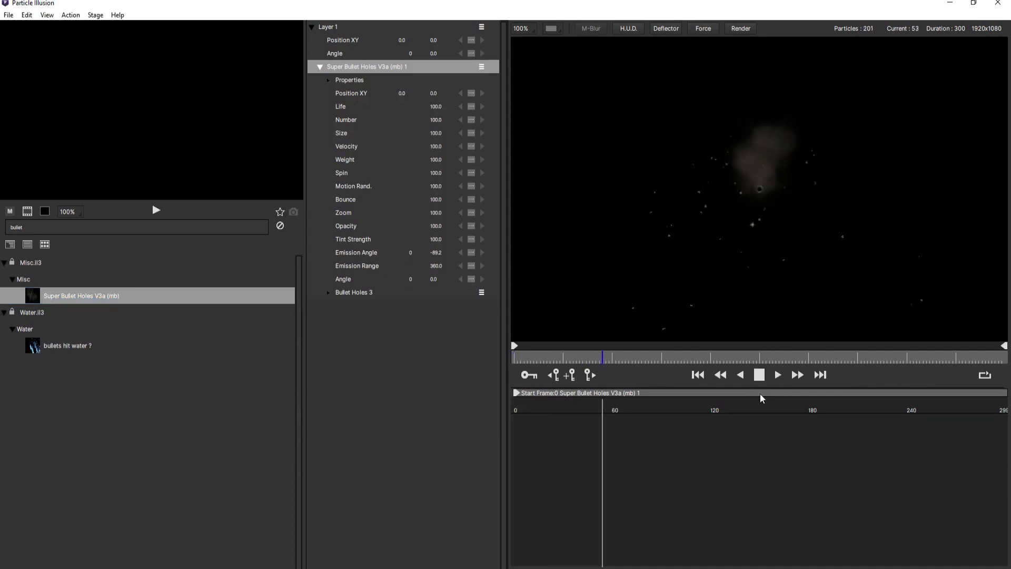
left_click(759, 374)
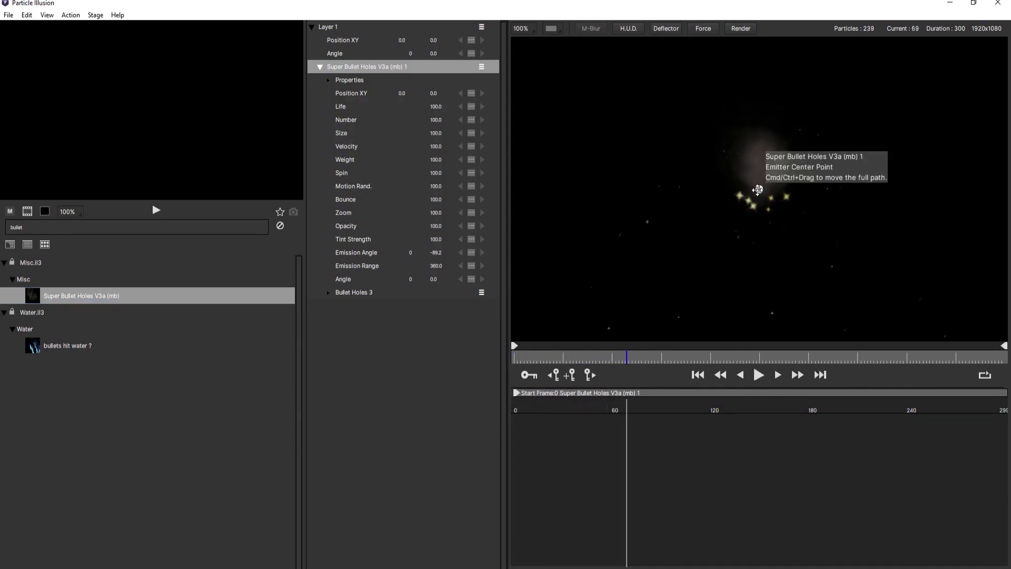
left_click(156, 211)
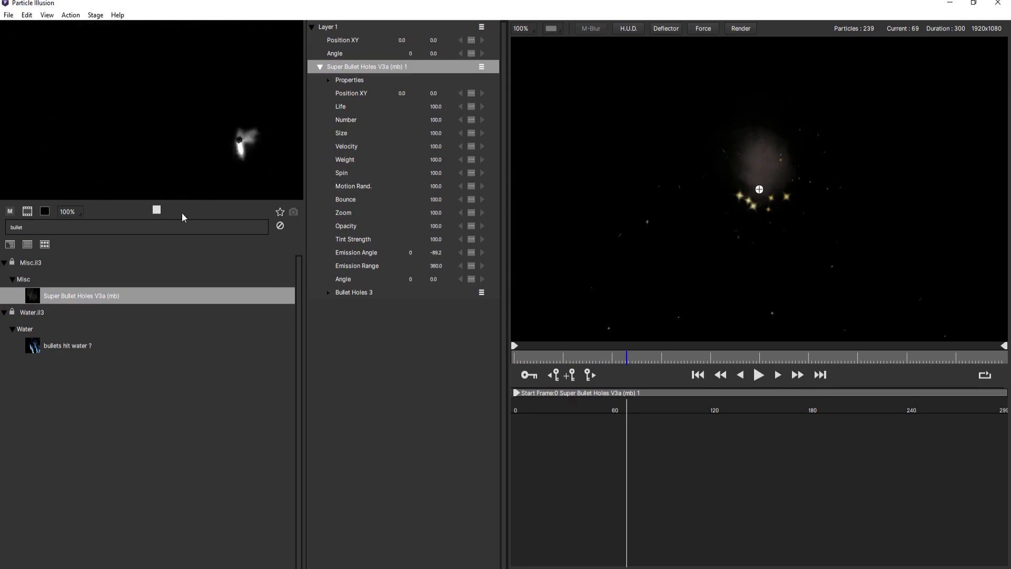
left_click(157, 211)
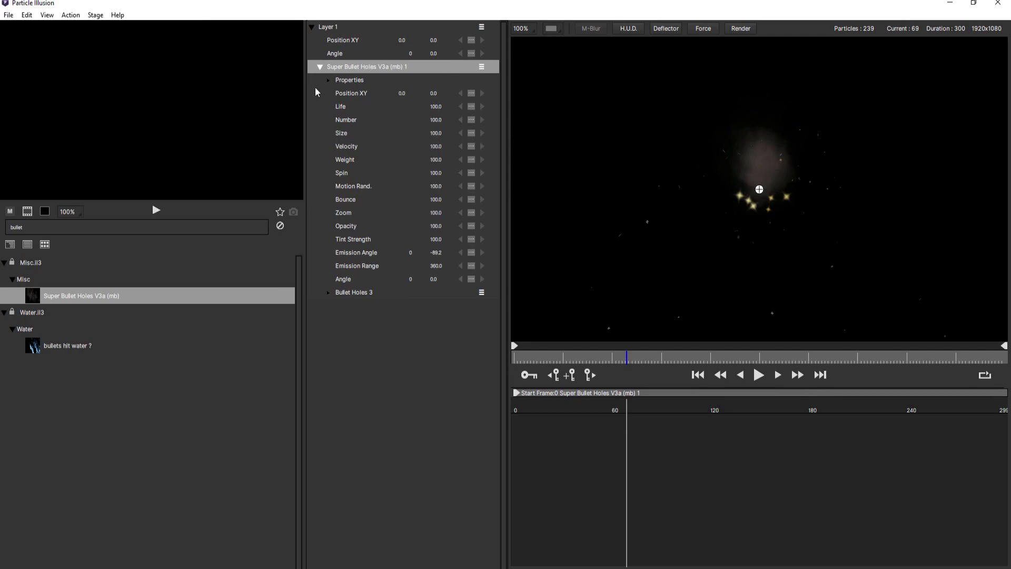
- Change the emitter shape to Area and stretch its box to about 544 × 168
left_click(328, 80)
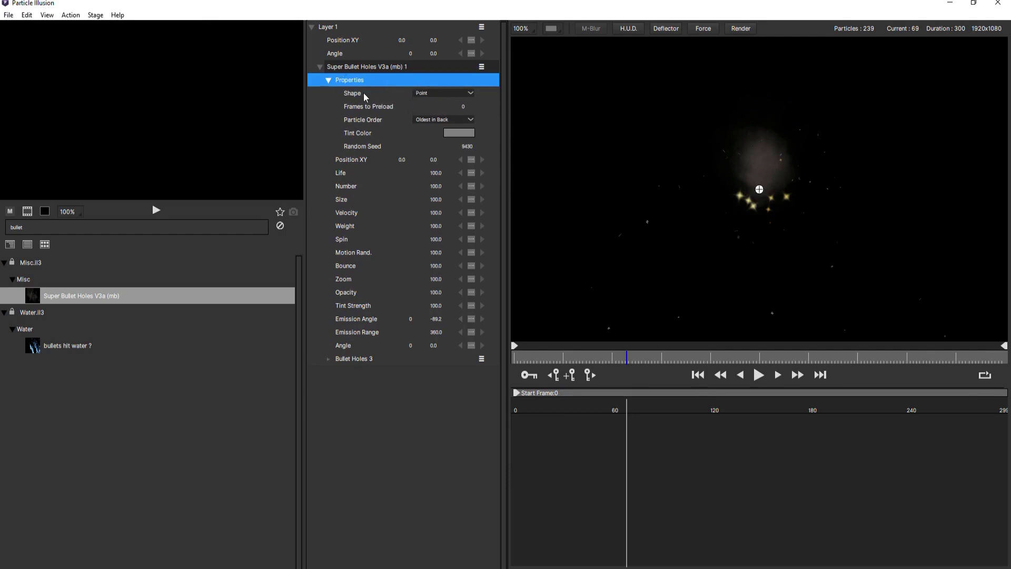
left_click(429, 94)
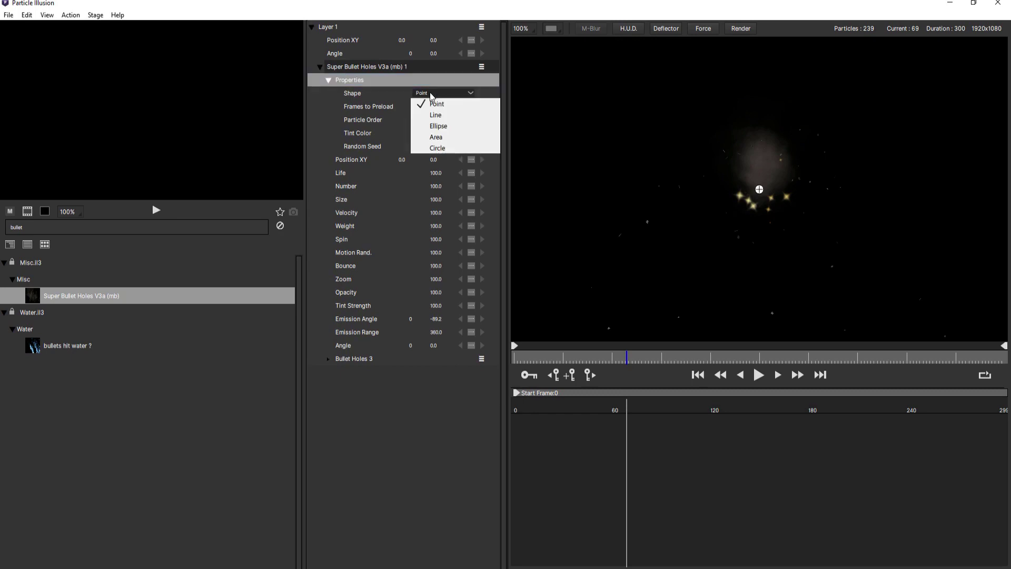
left_click(440, 138)
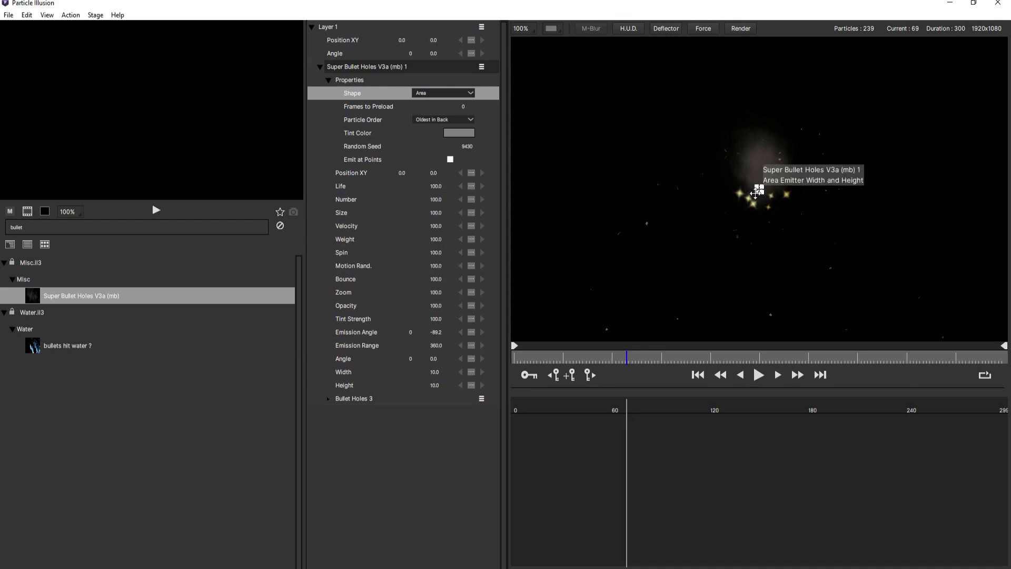
left_click_drag(757, 191, 616, 236)
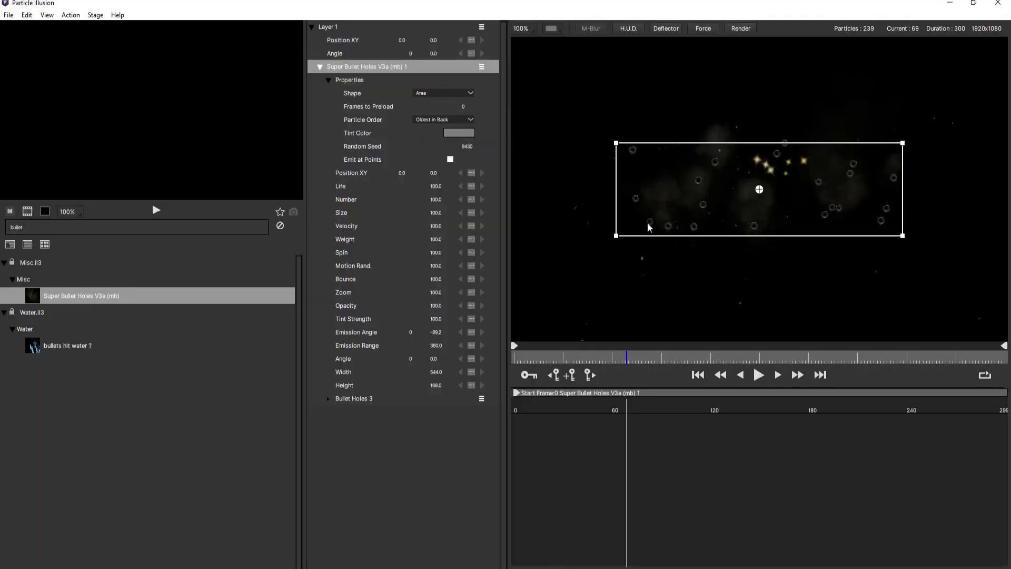
- Narrow the emitter box from its lower-left corner toward about 452 × 134
left_click_drag(617, 235, 640, 227)
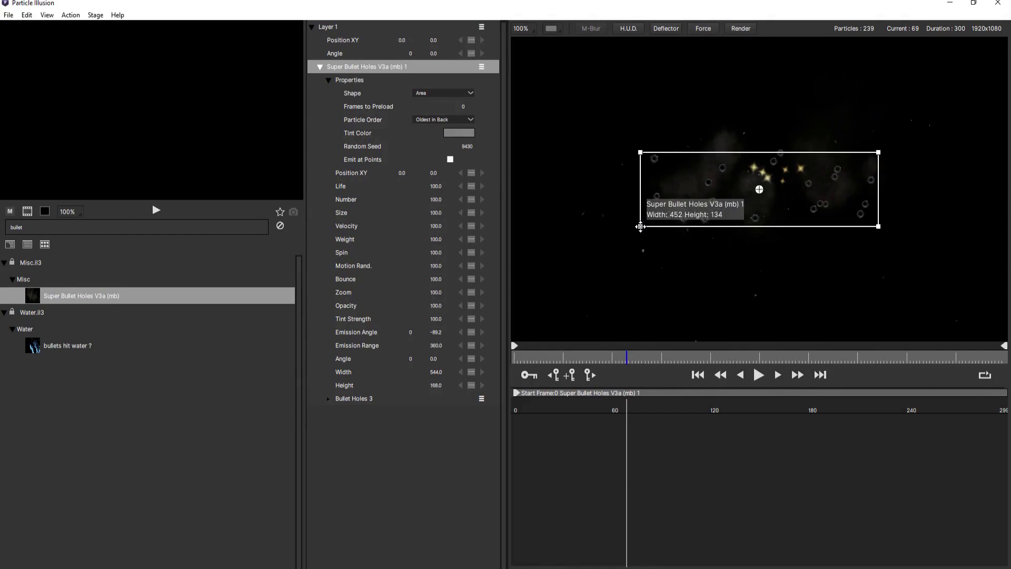
- Set the emitter box to 452 × 134 and play from frame one to preview the holes
left_click_drag(641, 226, 641, 227)
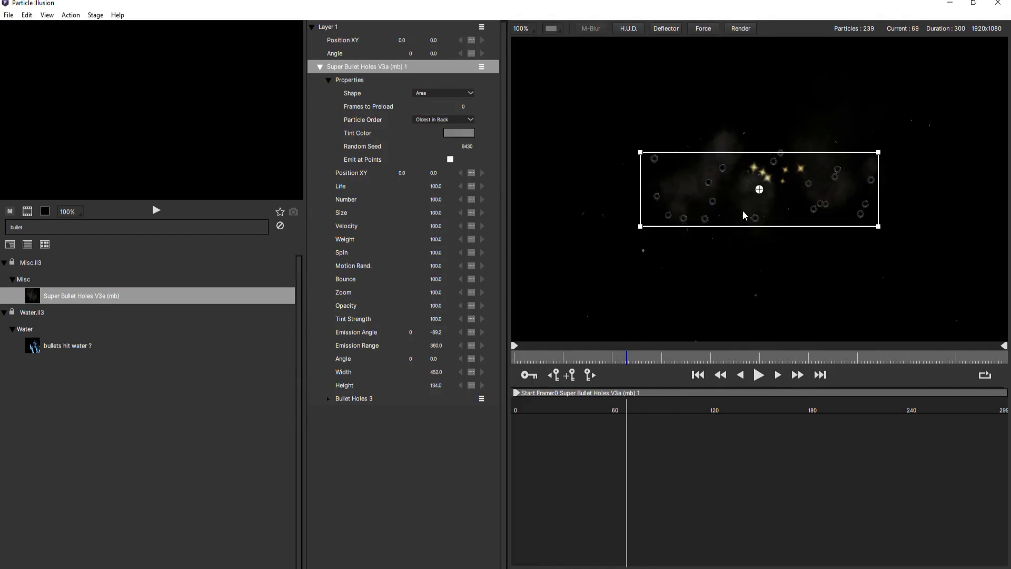
left_click(698, 375)
left_click(759, 375)
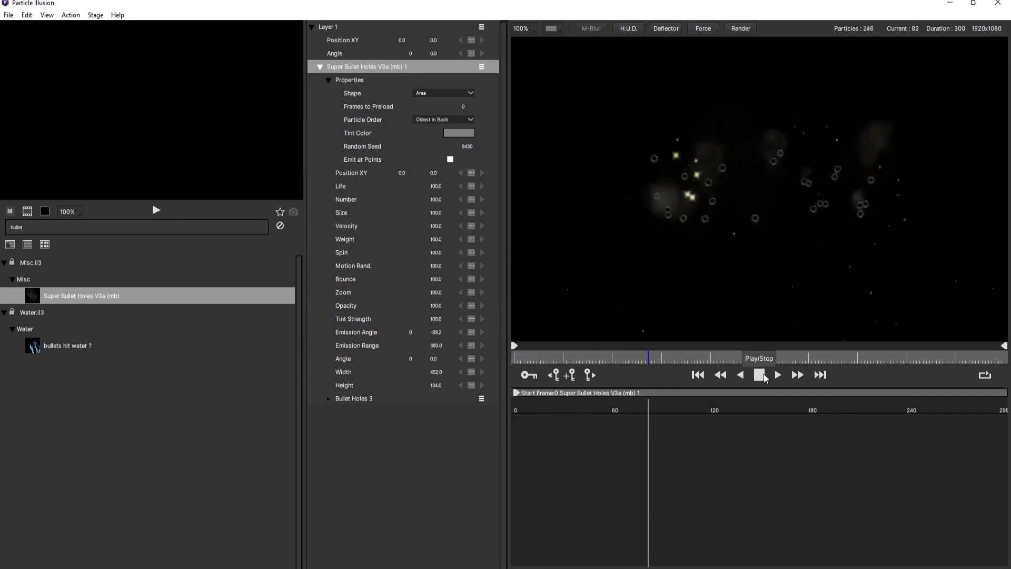
left_click(759, 375)
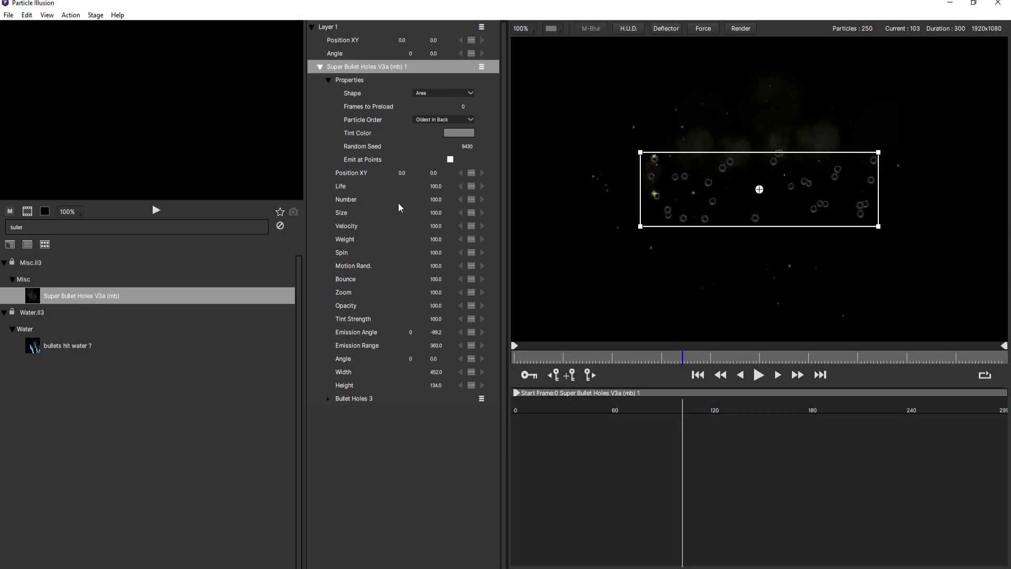
- Keyframe the emitter Number from 100 down to 0 at frame 104, then play through frame 208
left_click(472, 204)
left_click(471, 212)
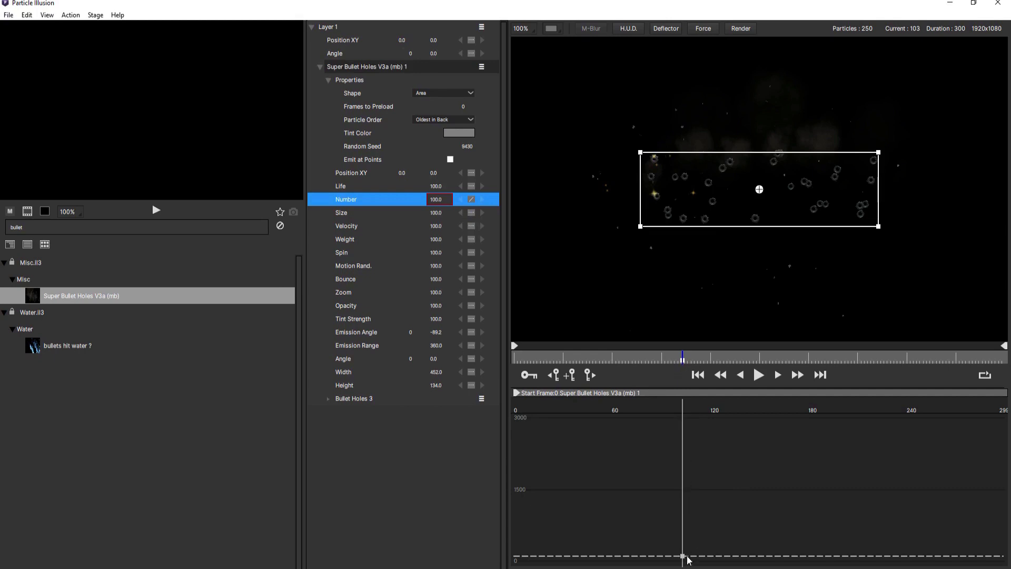
left_click(779, 375)
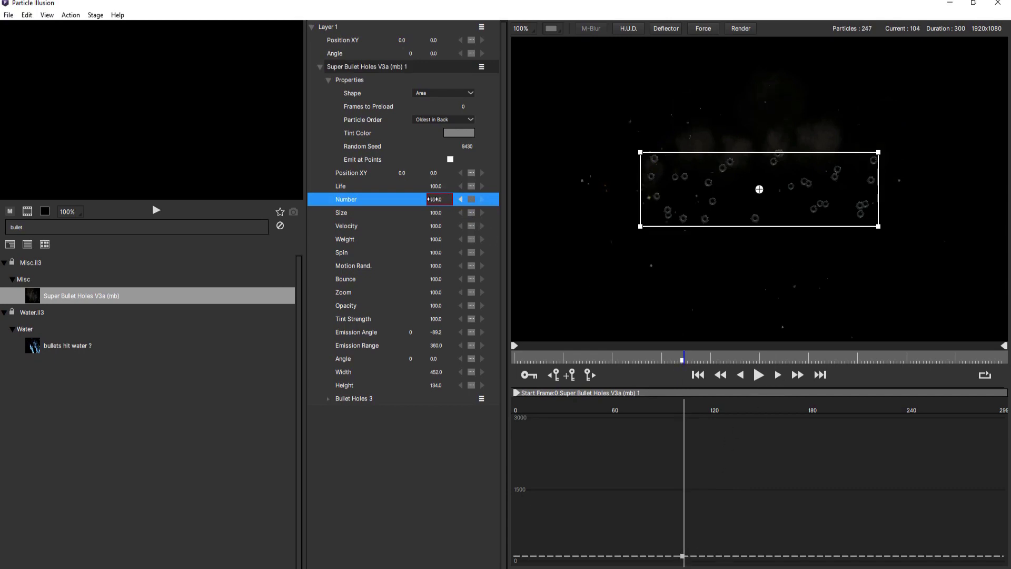
left_click_drag(433, 199, 278, 198)
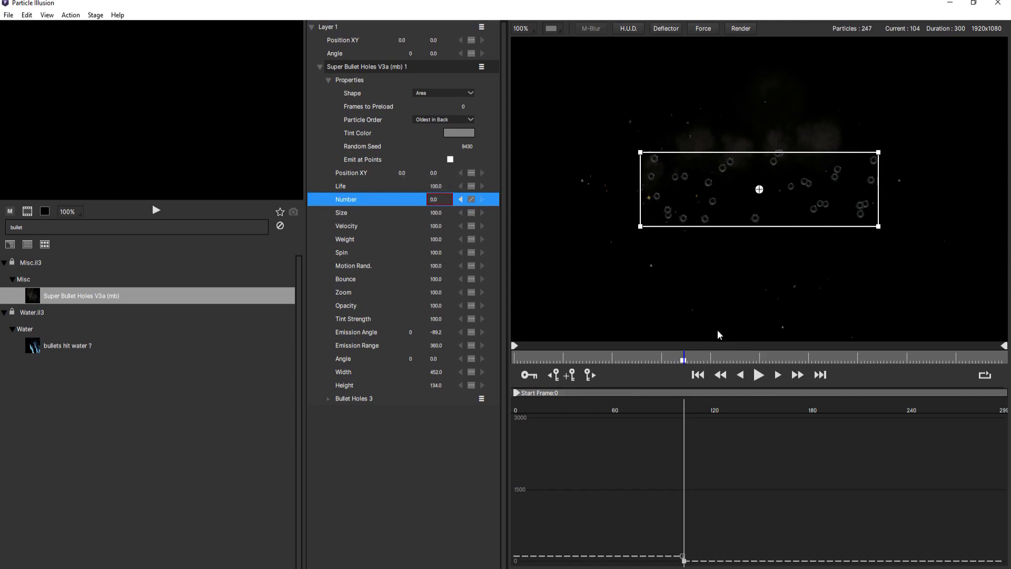
left_click(757, 378)
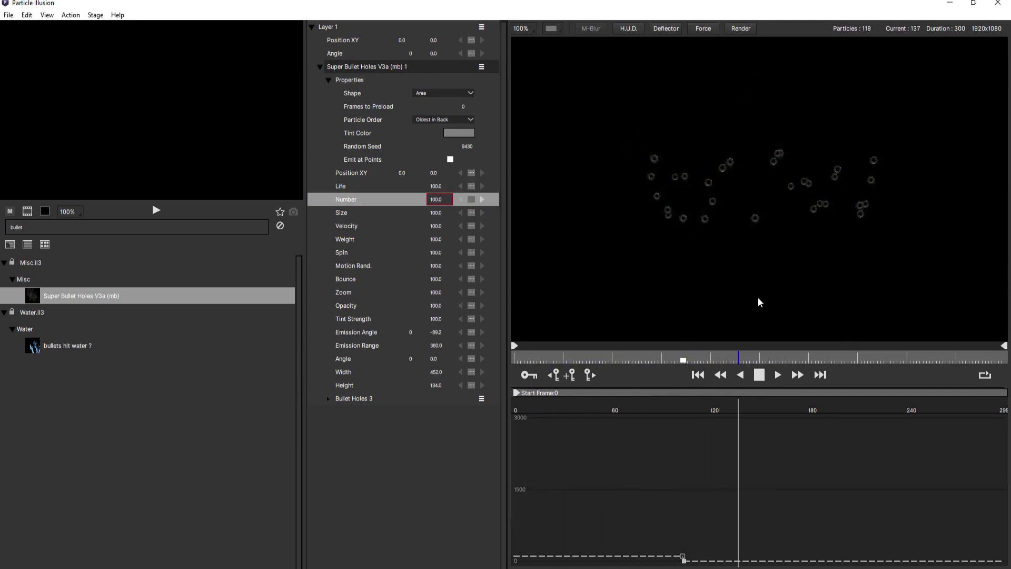
left_click(760, 378)
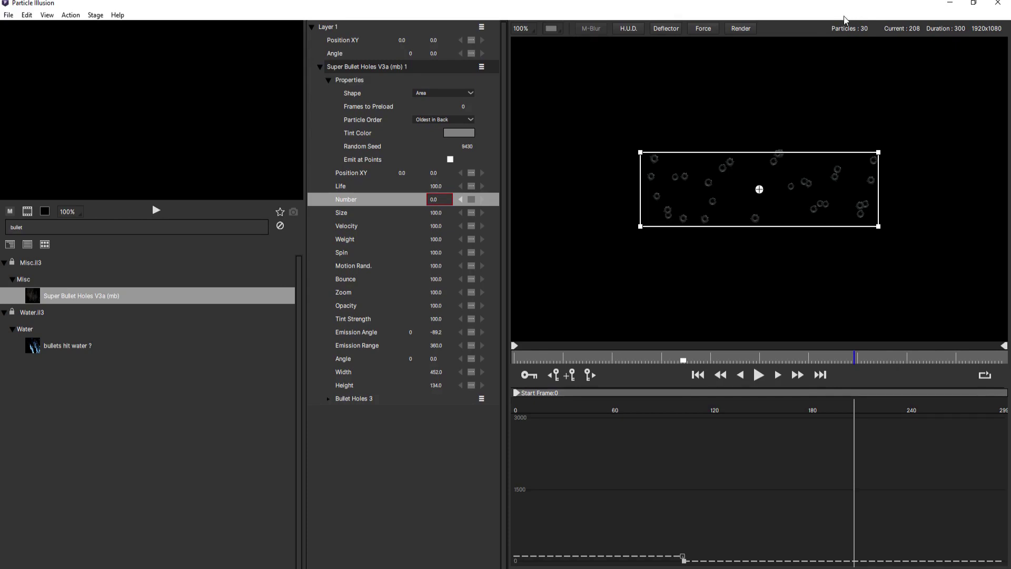
- Render the animation as a QuickTime ProRes movie with alpha named Bullets to the Desktop
left_click(740, 29)
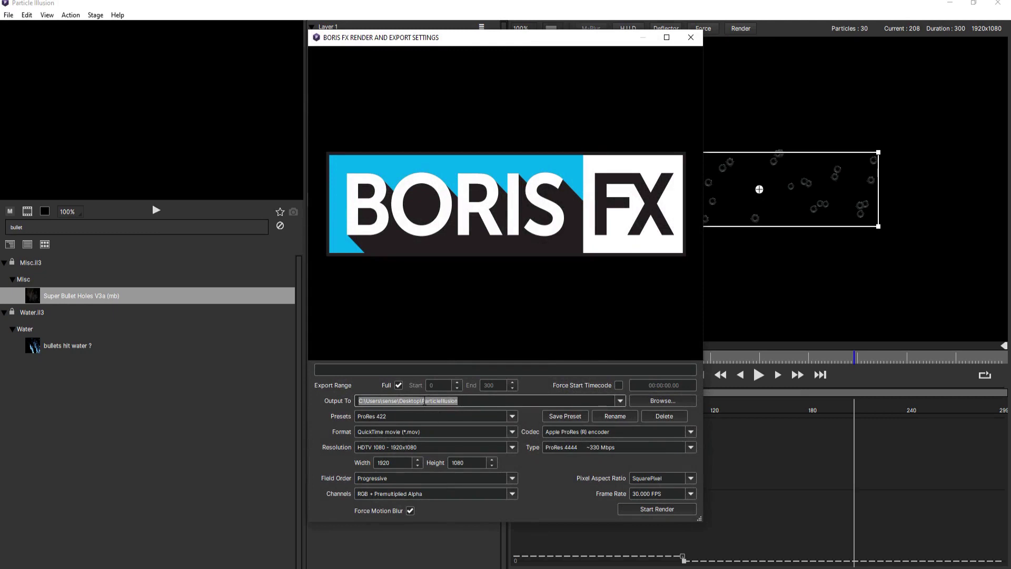
left_click_drag(423, 402, 488, 399)
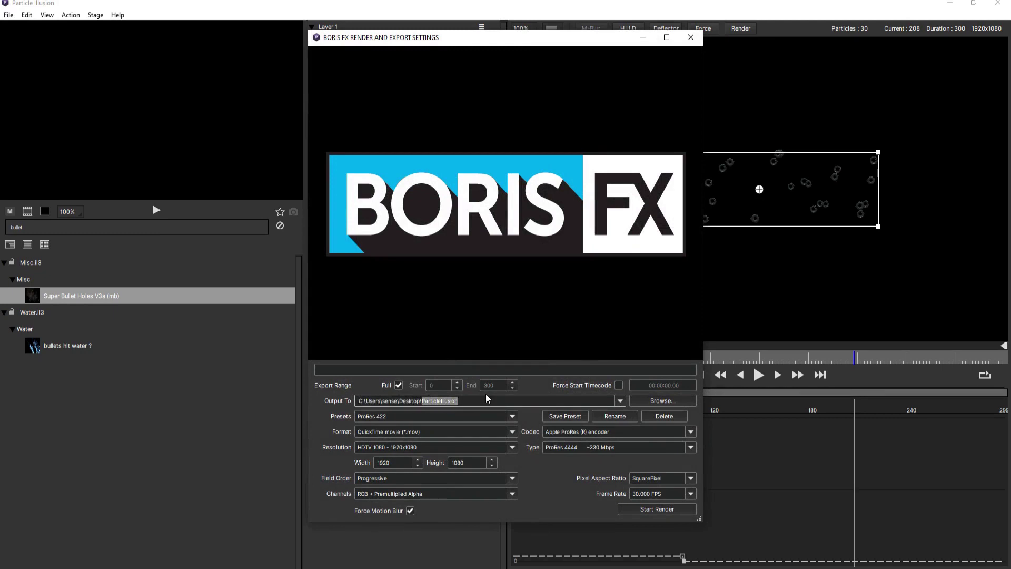
type("Bullet")
left_click(657, 509)
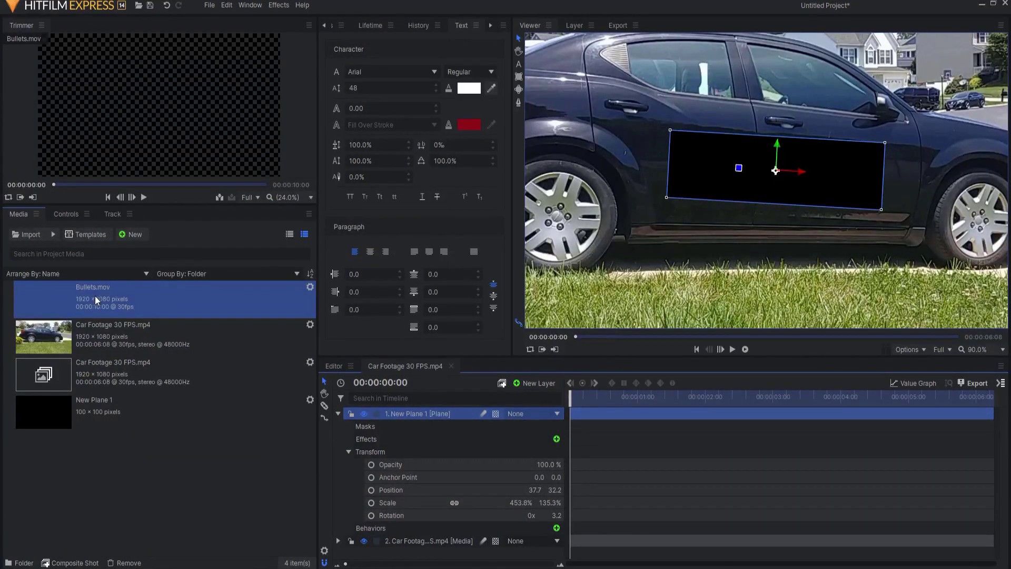
- Preview Bullets.mov, then remove the black New Plane 1 layer from the composite
left_click(142, 196)
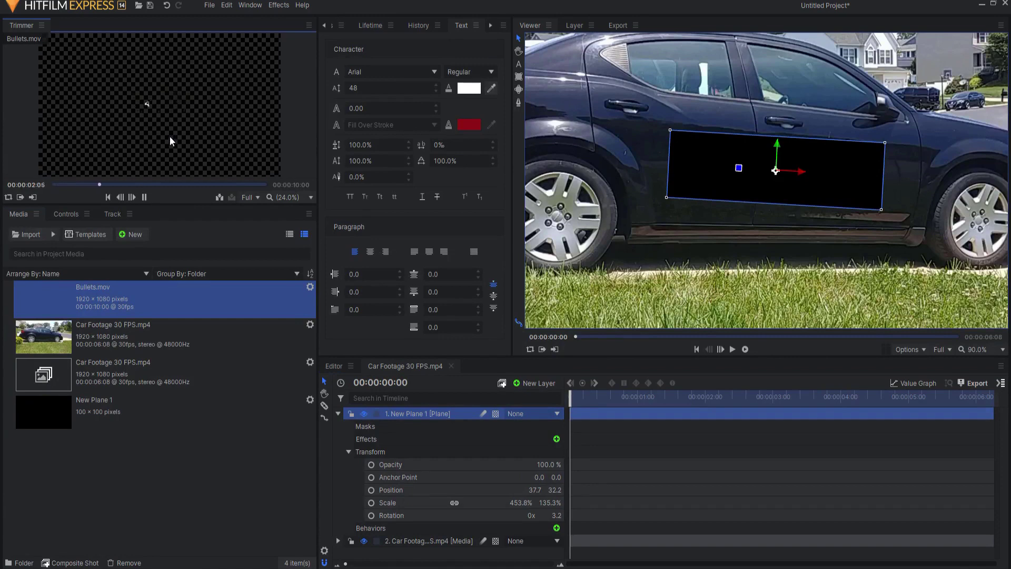
left_click(142, 198)
left_click(338, 414)
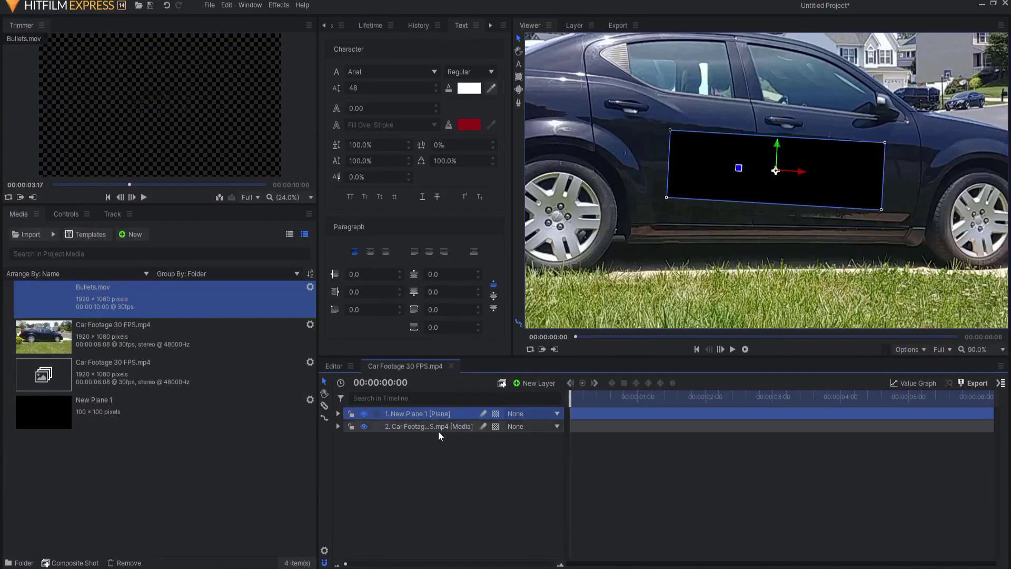
right_click(414, 416)
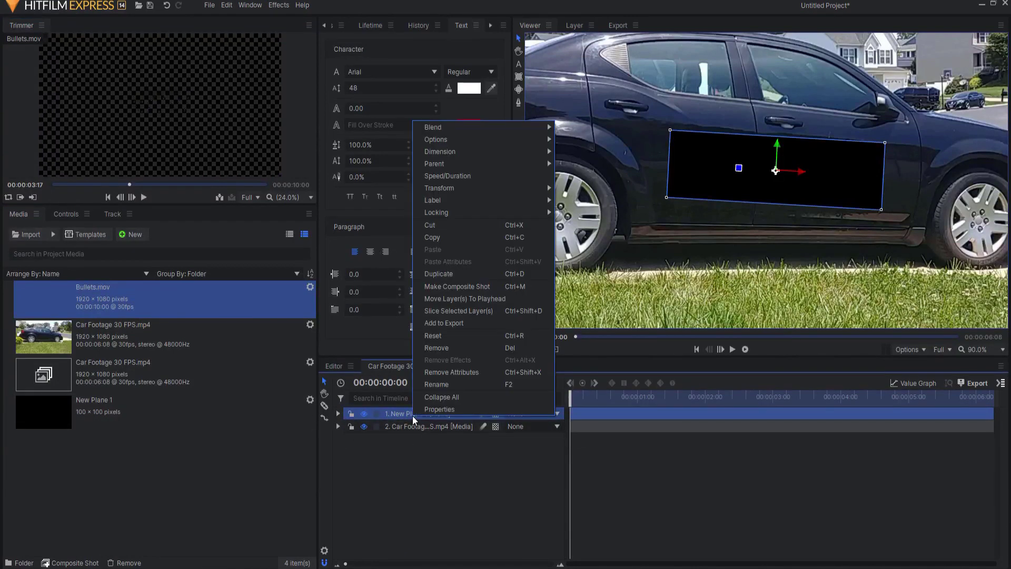
left_click(446, 350)
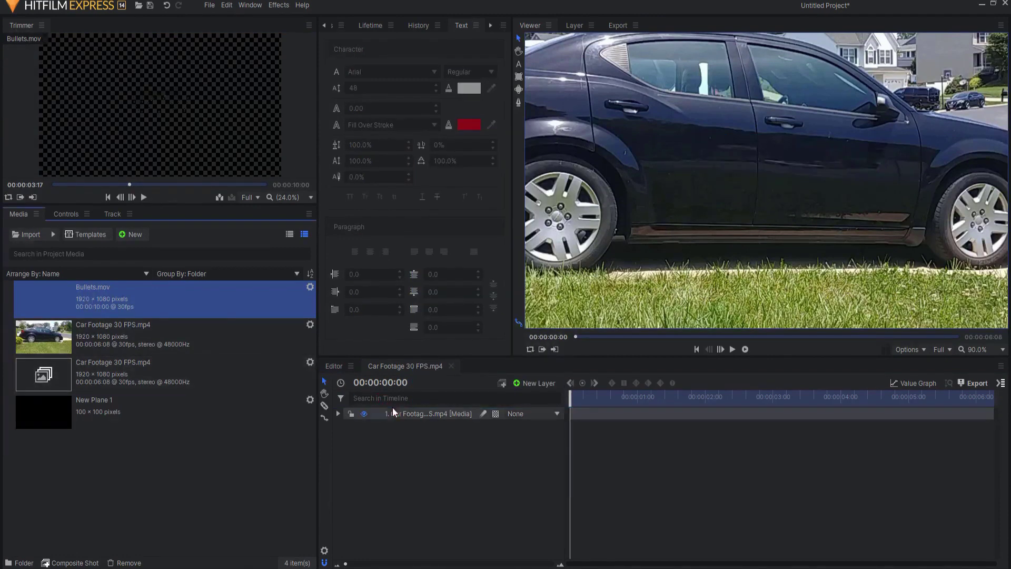
- Add Bullets.mov above the car footage, starting 29 frames later, and play to check timing
left_click_drag(85, 308, 429, 418)
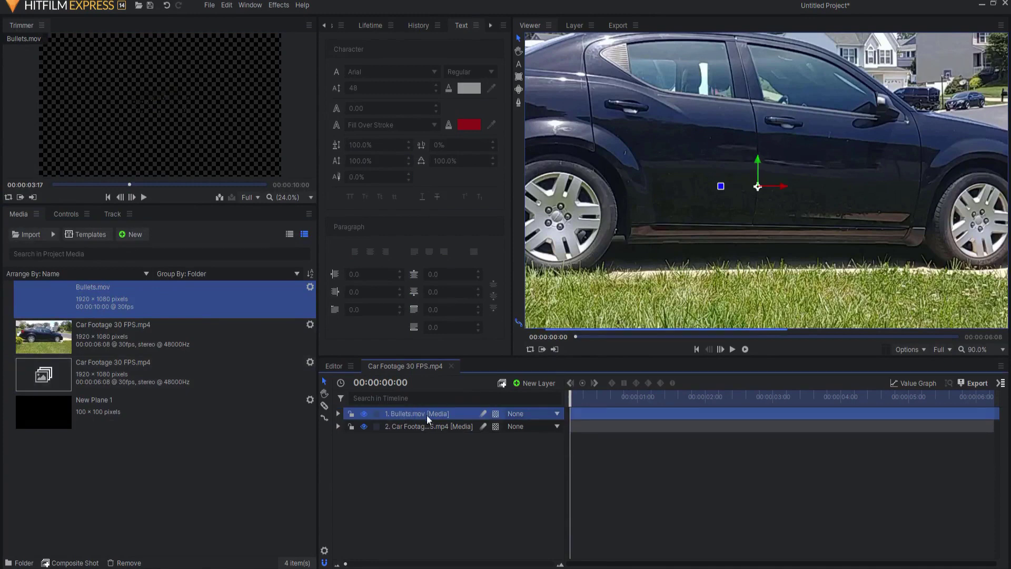
left_click_drag(600, 416, 668, 412)
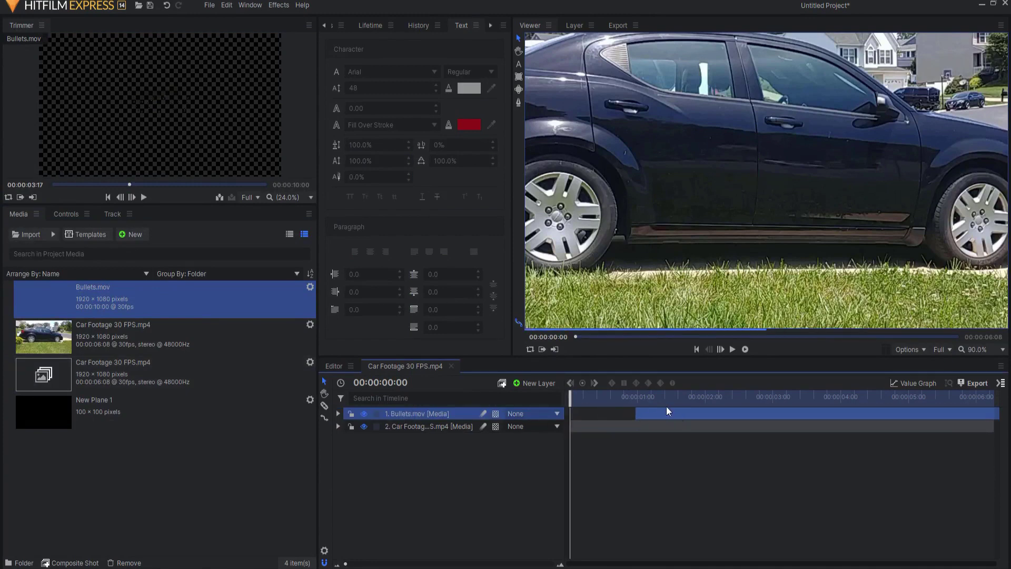
left_click(732, 349)
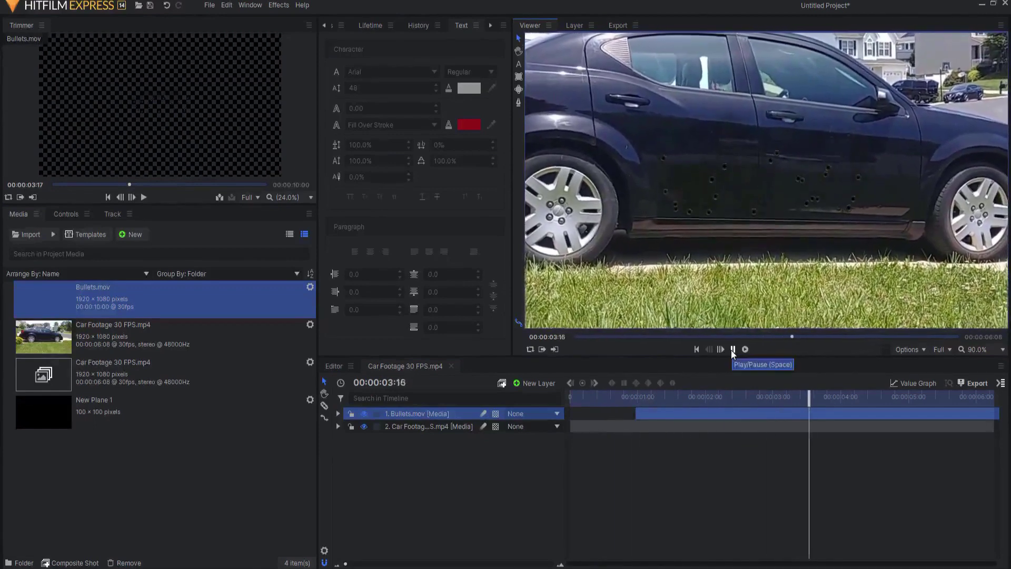
left_click(733, 350)
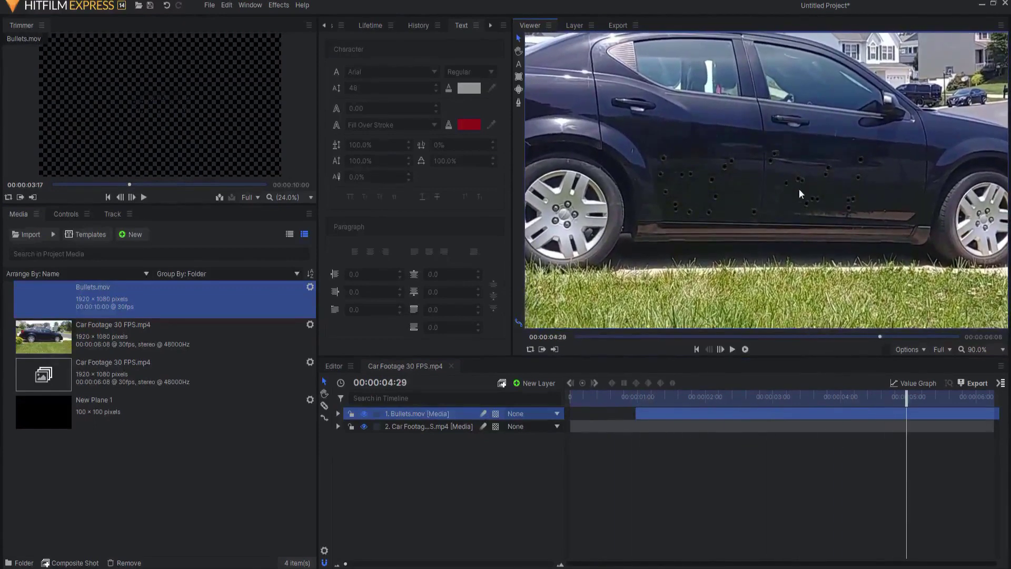
left_click(516, 46)
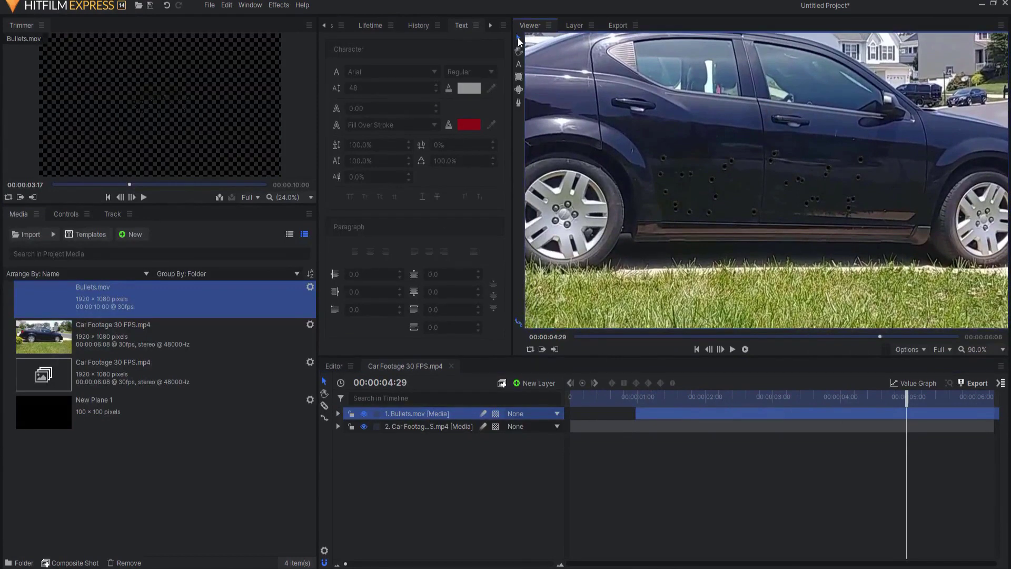
- Move Bullets.mov to position 48.6, 24.4, rotate it 2.4° onto the door, and replay
left_click(338, 414)
left_click(348, 465)
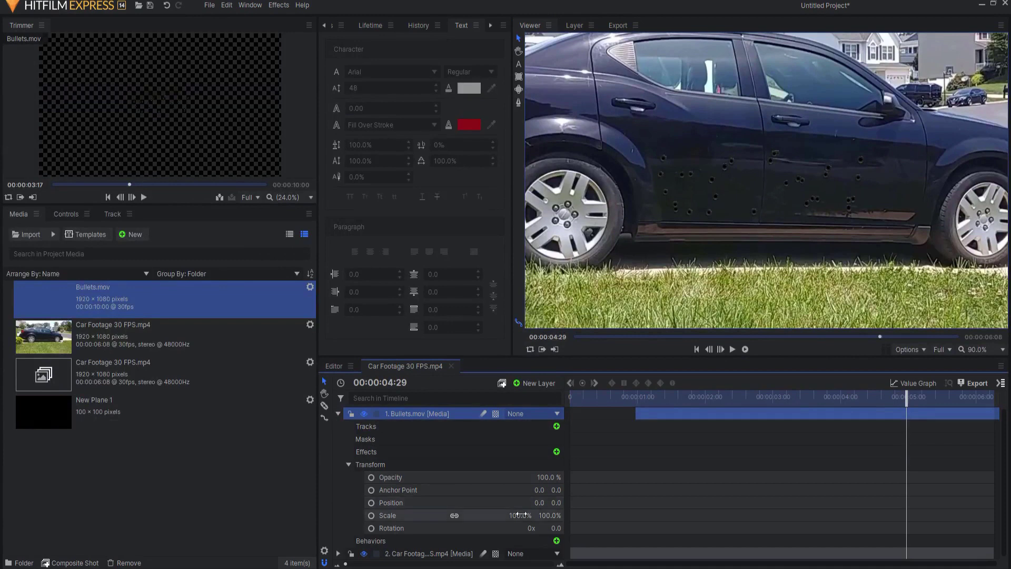
left_click(391, 503)
left_click_drag(769, 186, 807, 180)
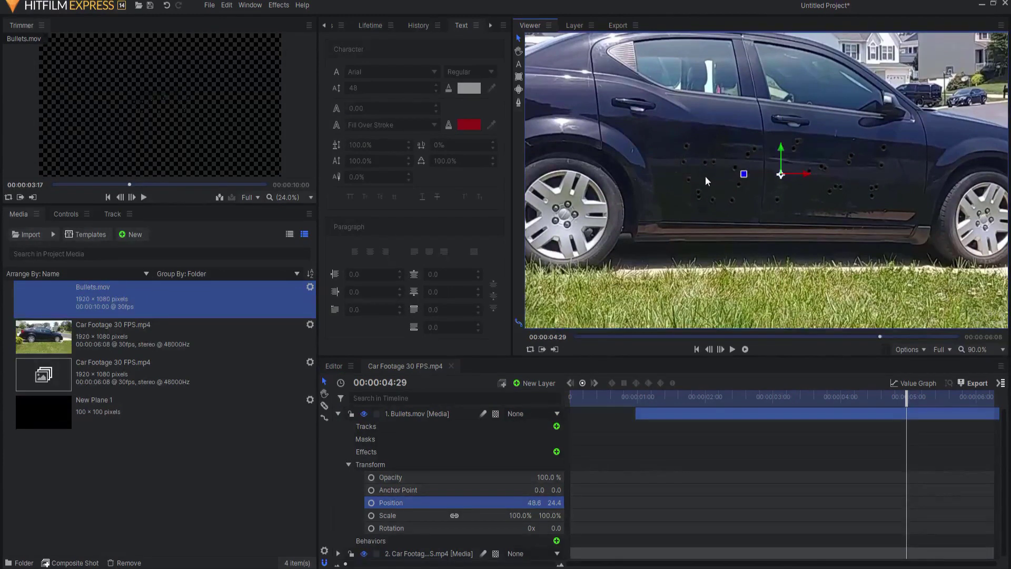
left_click_drag(745, 181, 746, 178)
left_click(697, 349)
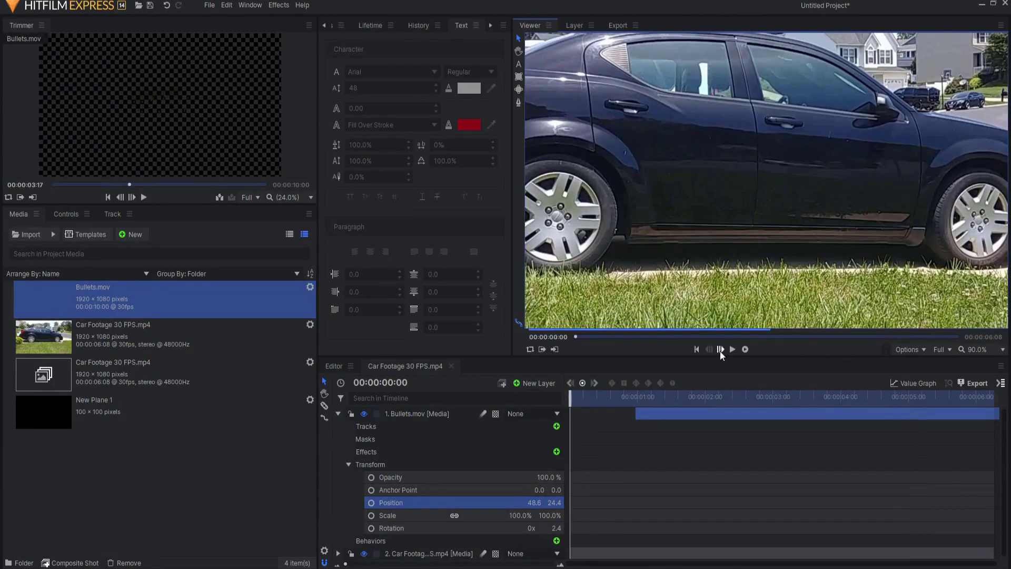
left_click(733, 350)
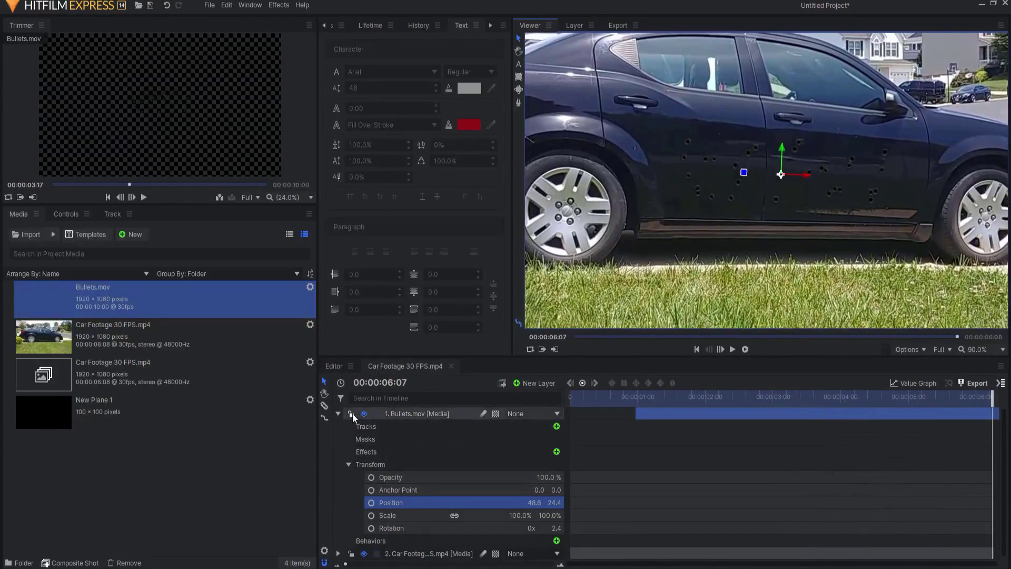
left_click(338, 416)
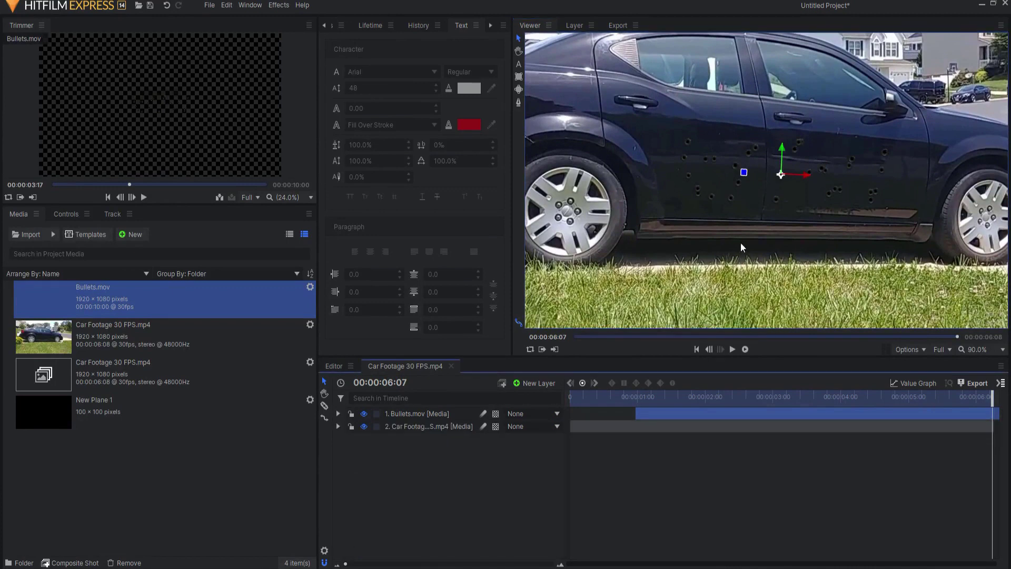
- Add a new point layer and name it 'Track'
scroll(746, 237, "down", 3)
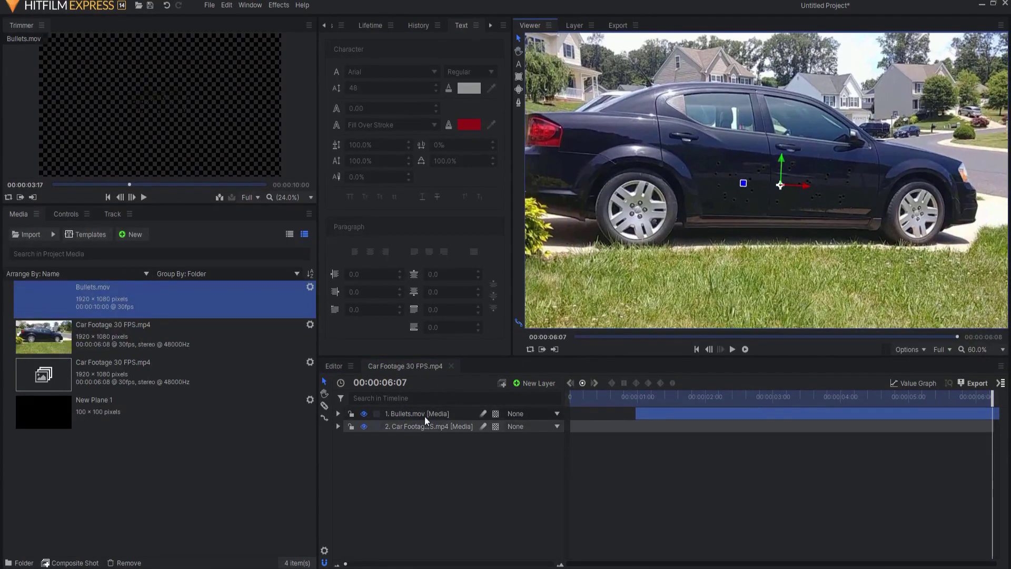
left_click(531, 383)
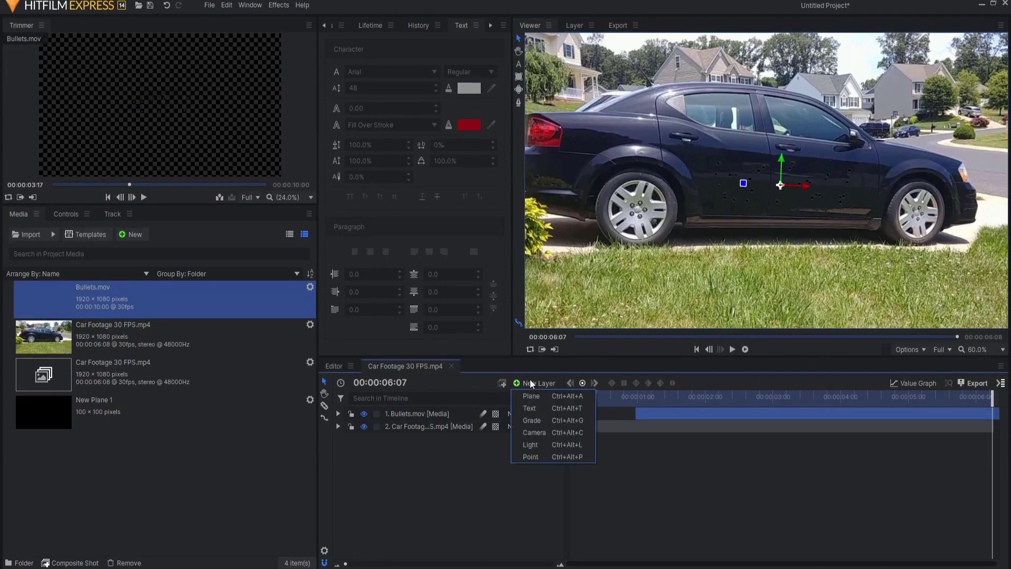
left_click(531, 456)
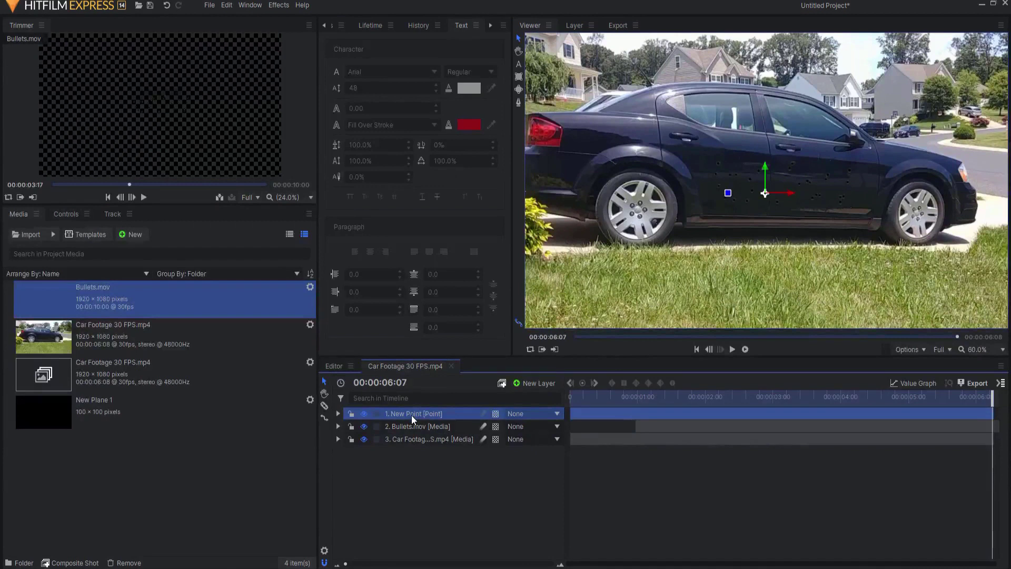
right_click(412, 417)
left_click(428, 398)
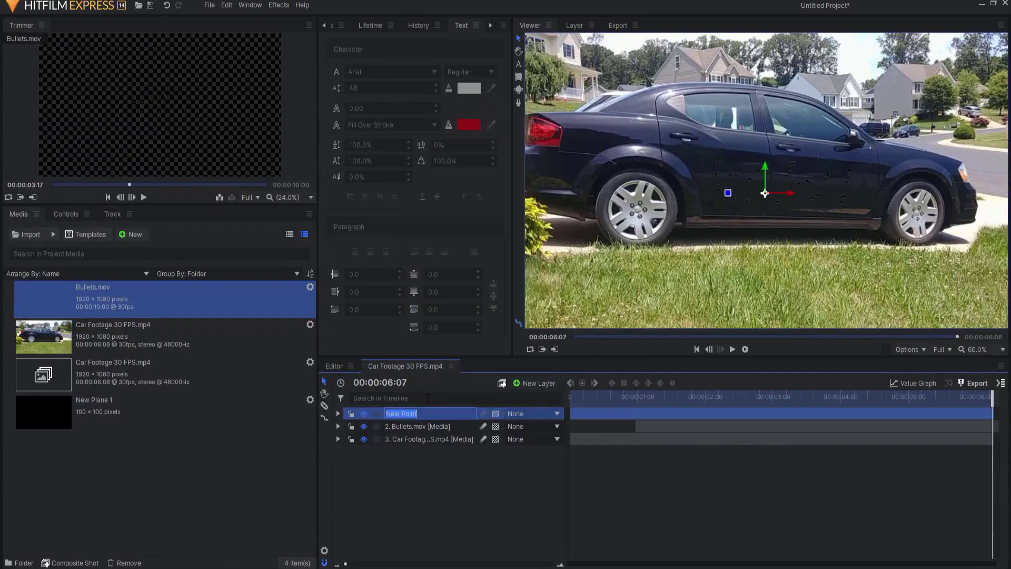
type("T")
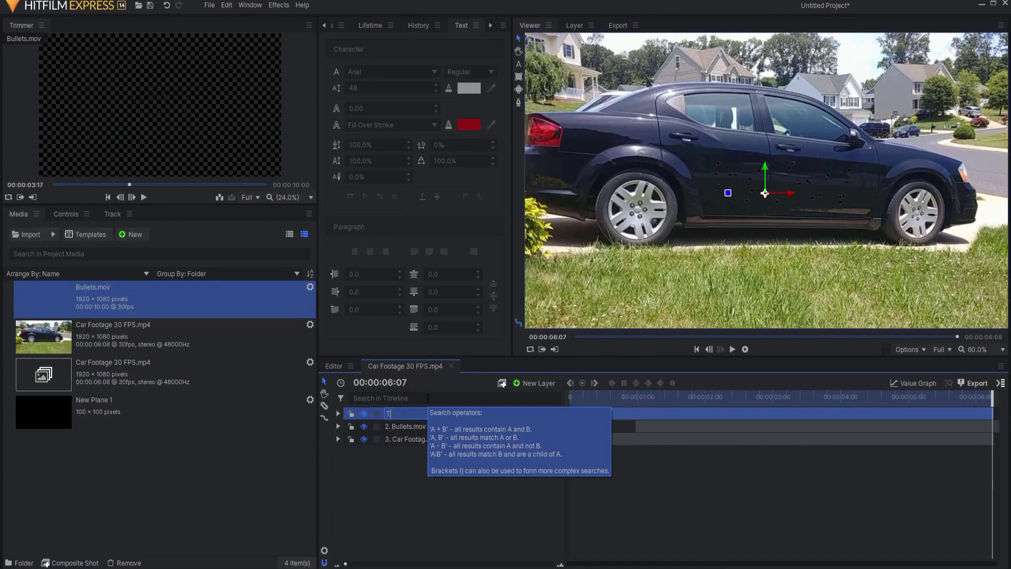
type("rack")
key("Return")
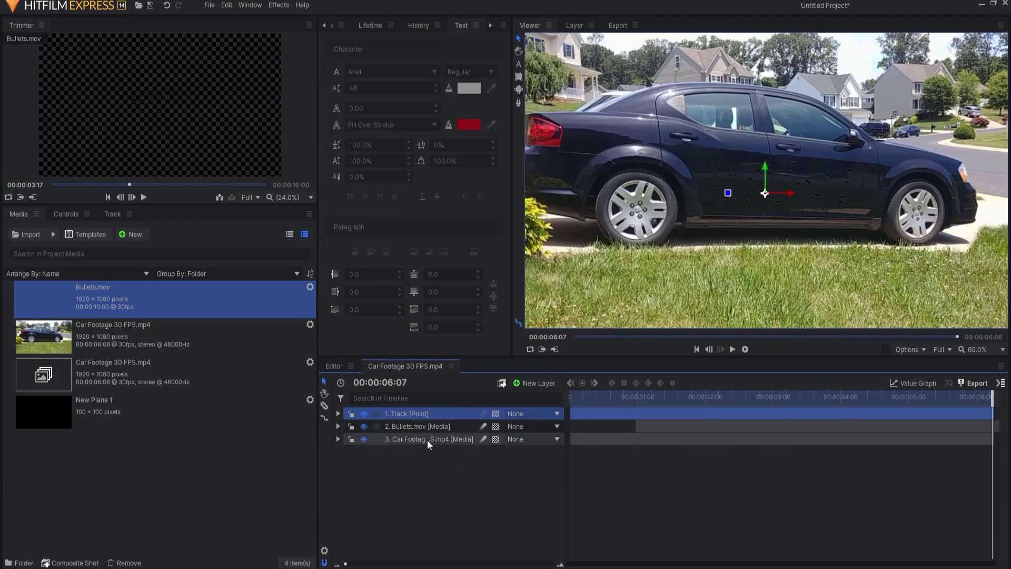
left_click(424, 441)
- Add a Double Points tracker to the car footage on the rear and front wheels, tracked backward
left_click(338, 439)
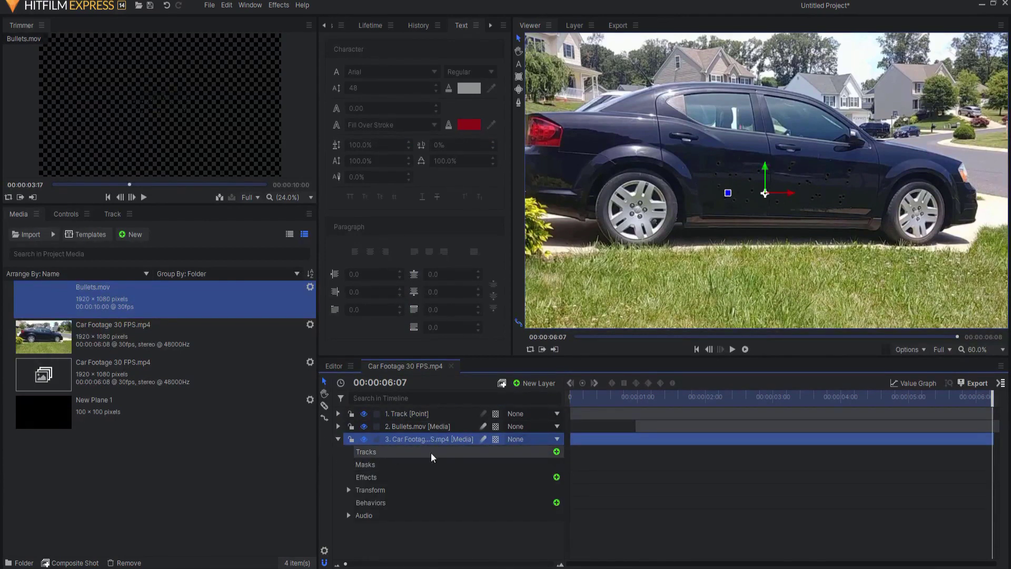
left_click(556, 452)
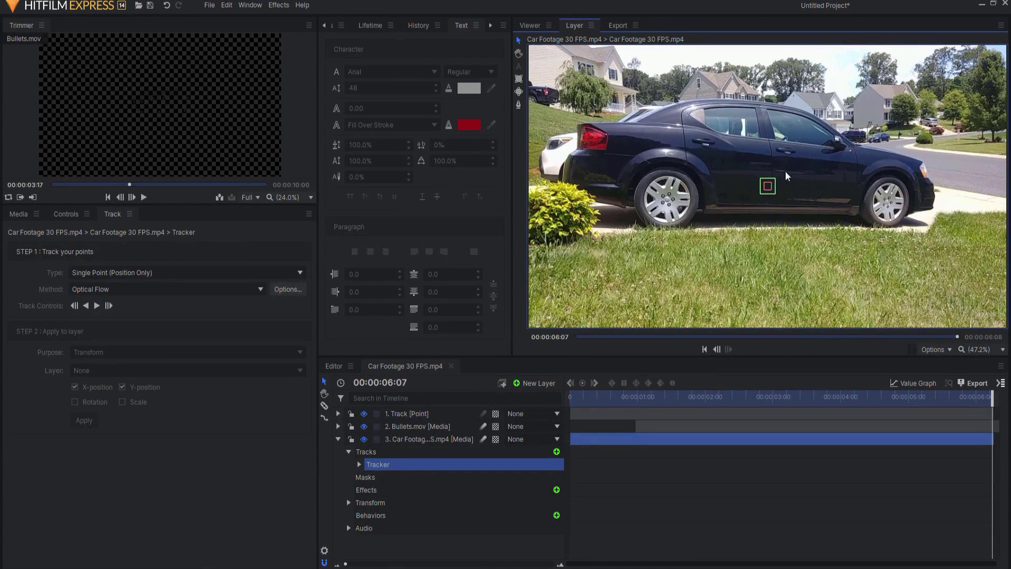
left_click(90, 275)
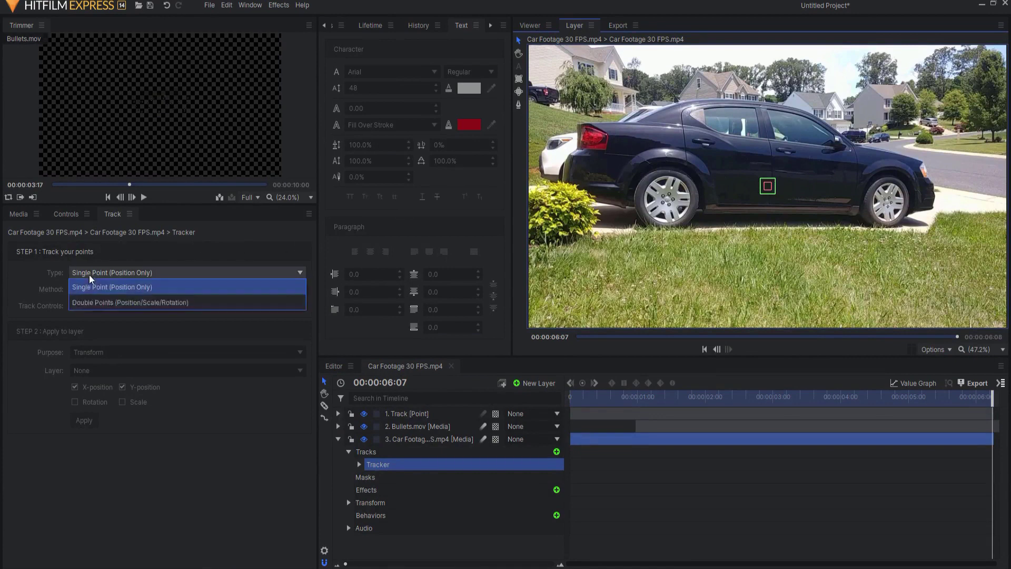
left_click(92, 303)
scroll(775, 193, "up", 4)
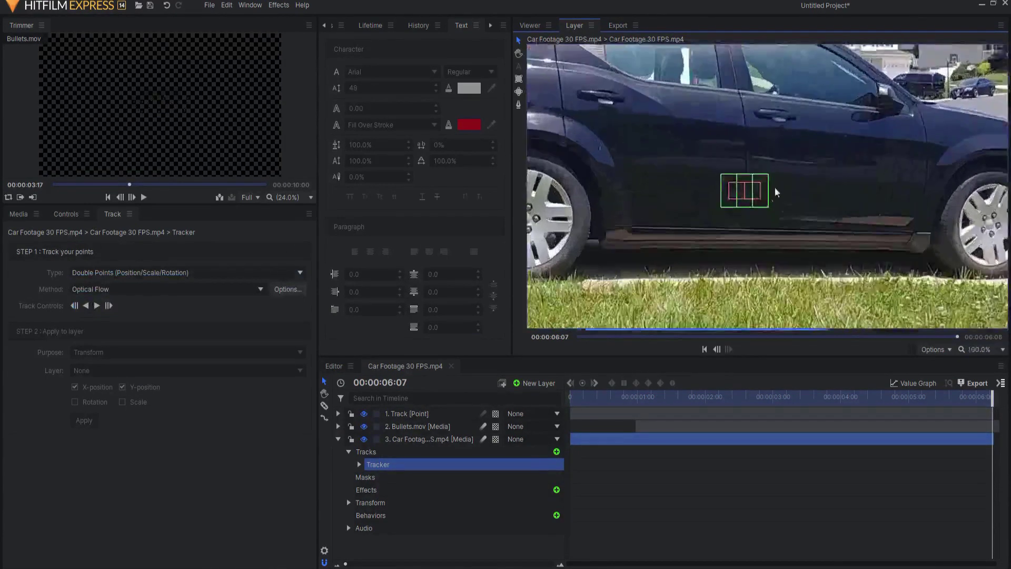
left_click_drag(731, 200, 625, 206)
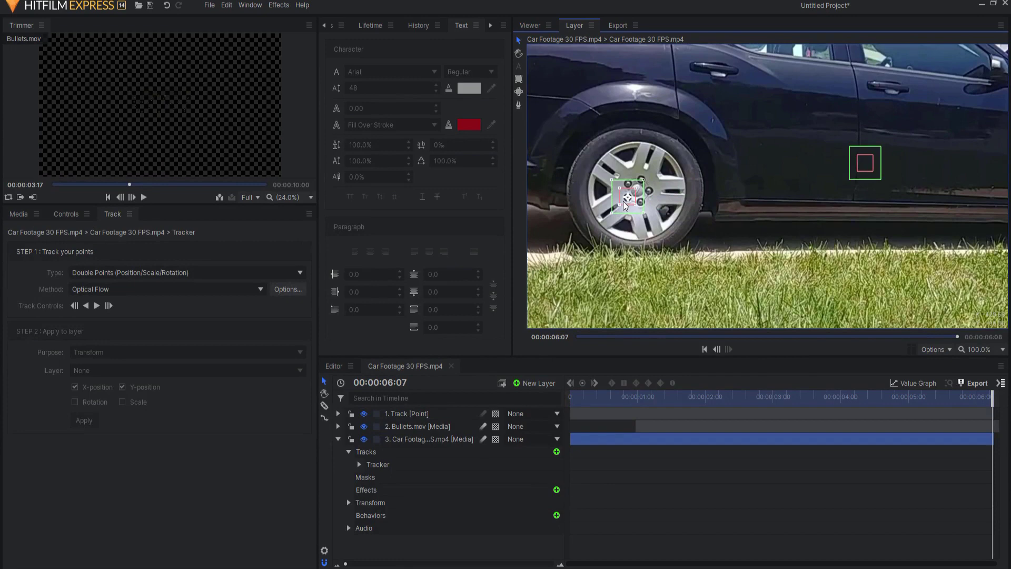
left_click_drag(865, 162, 816, 210)
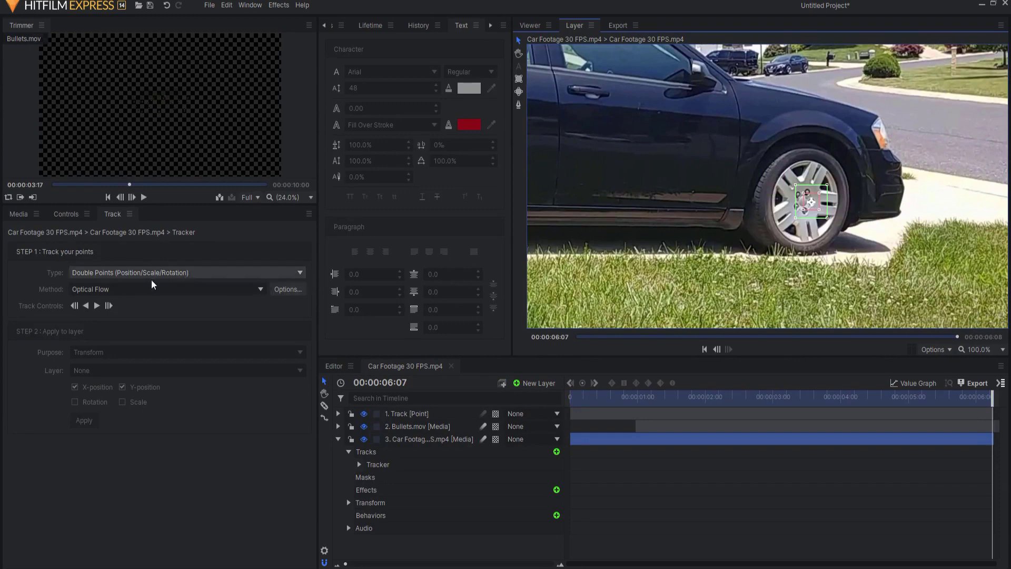
left_click(87, 306)
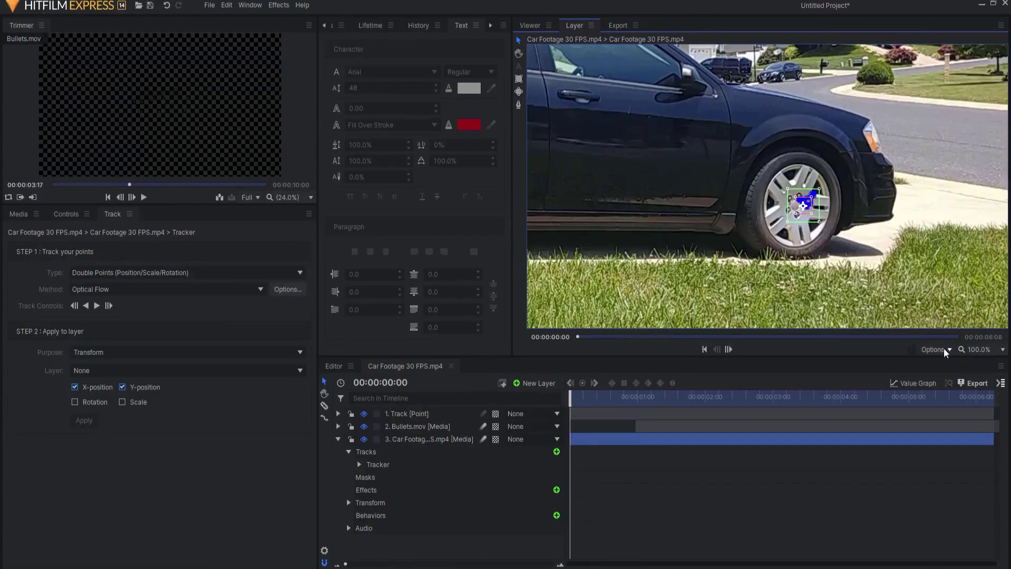
- Fit the Viewer and apply the tracker's data to the 1. Track layer
left_click(986, 352)
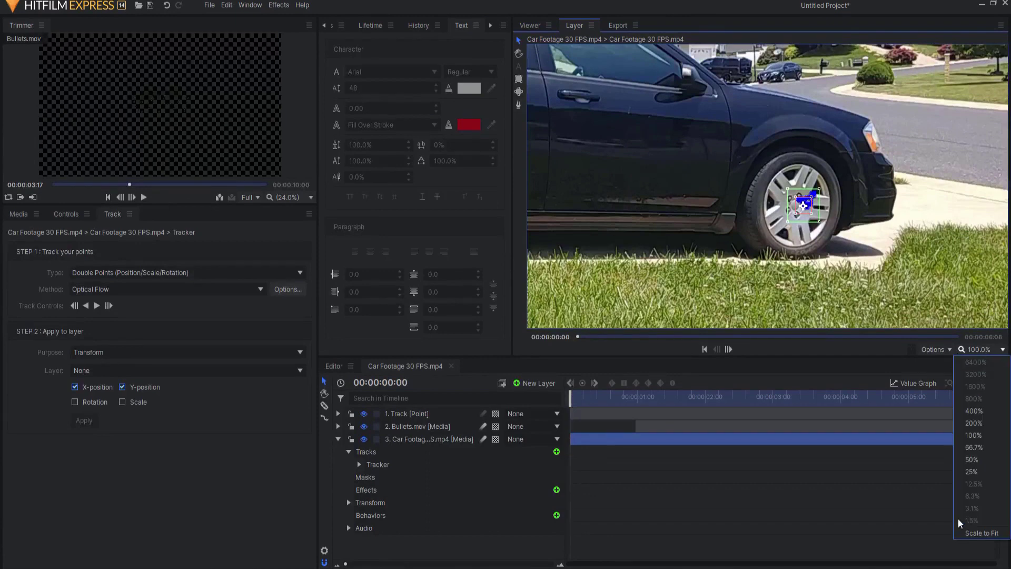
left_click(981, 533)
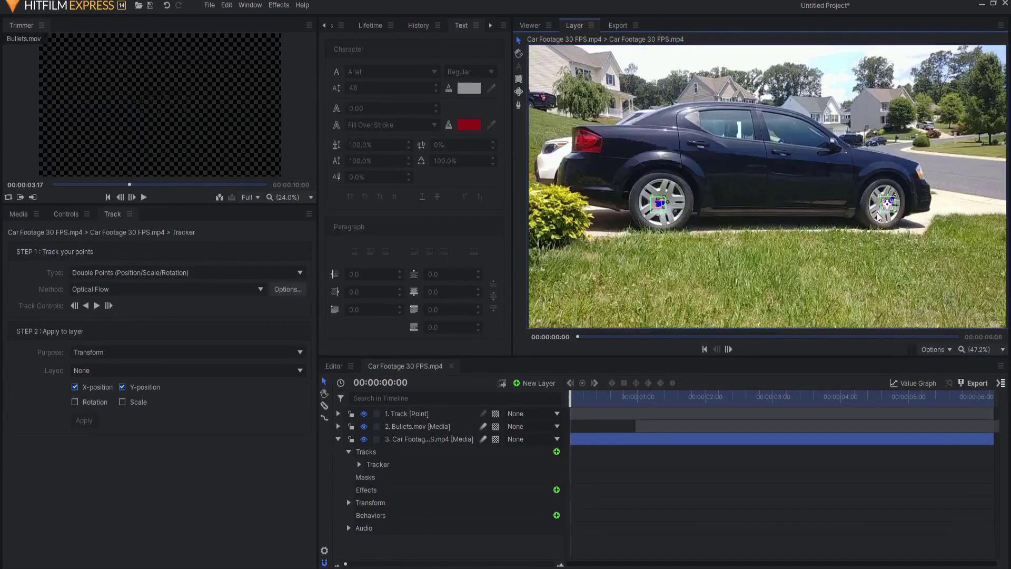
left_click(378, 466)
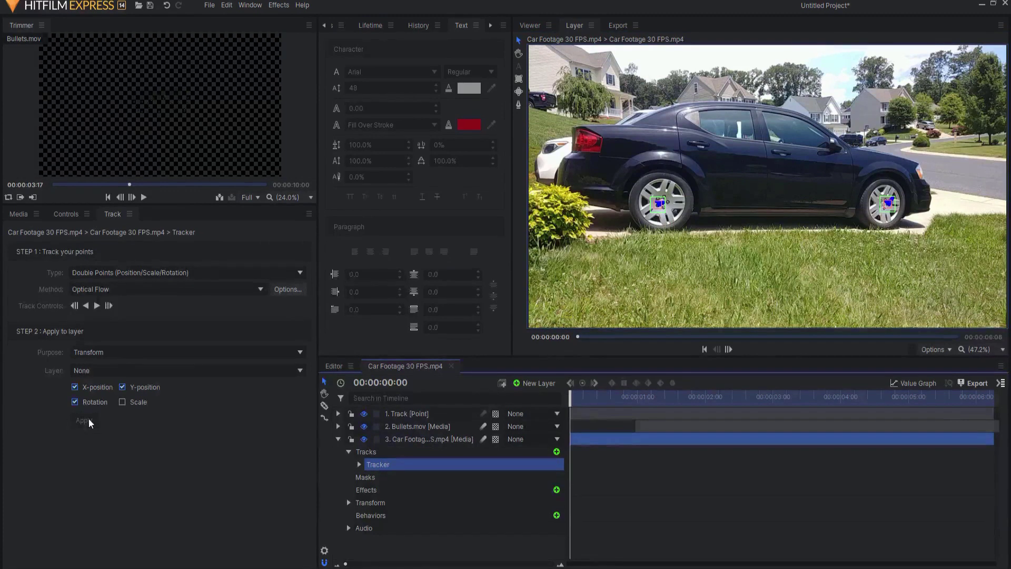
left_click(91, 371)
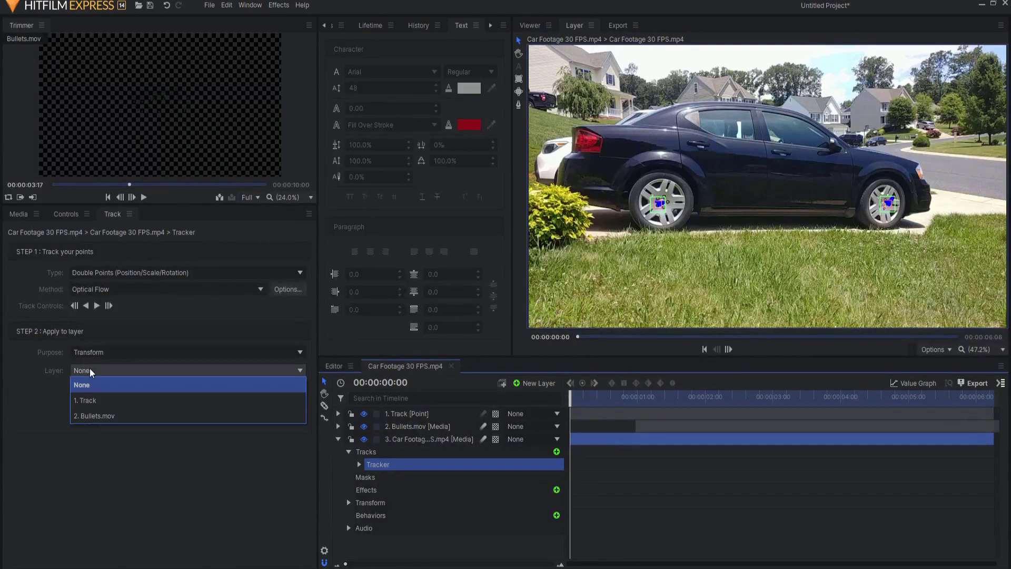
left_click(95, 401)
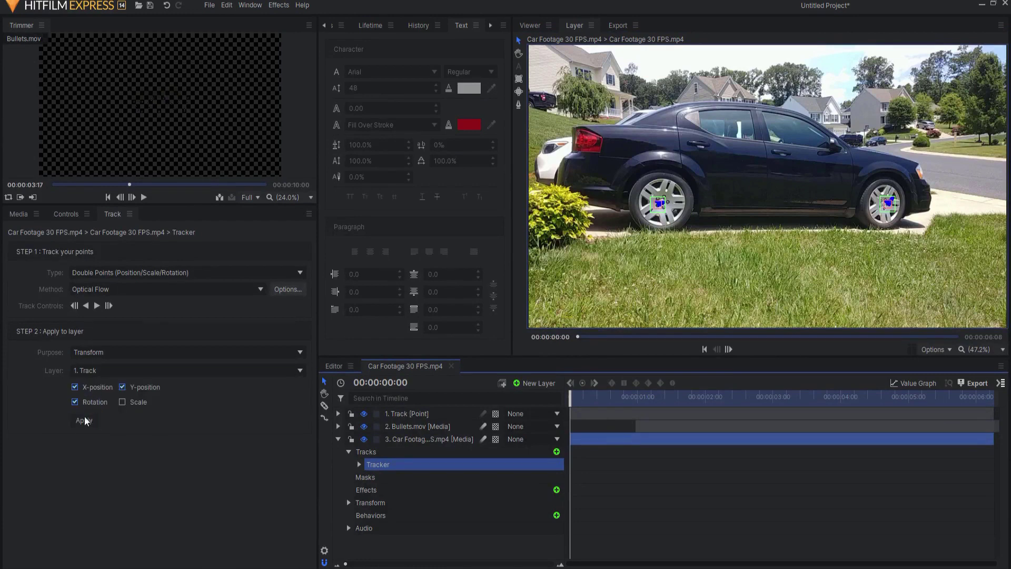
left_click(83, 421)
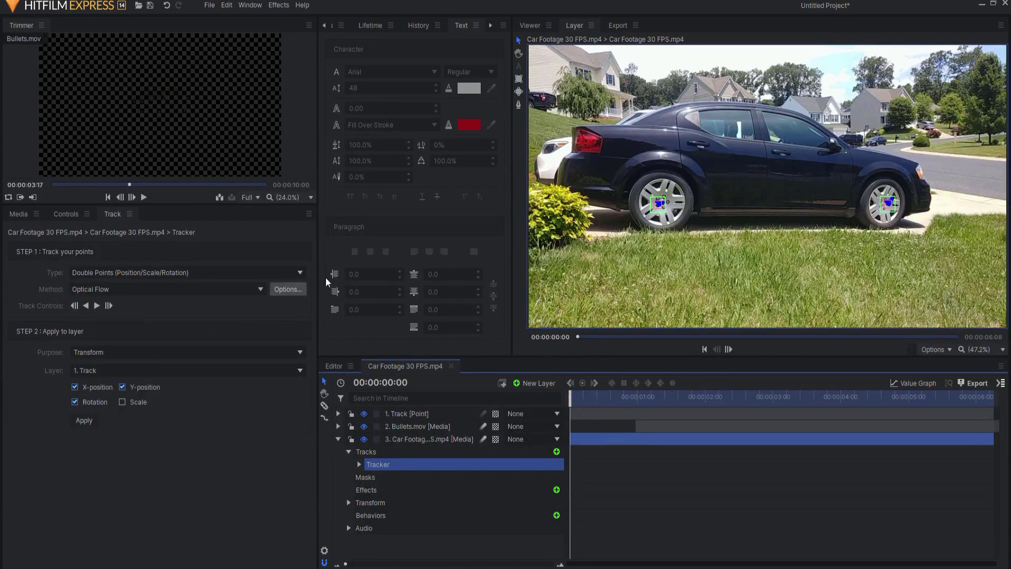
- Play back the composite to confirm the Track point follows the wheel
left_click(532, 28)
left_click(400, 415)
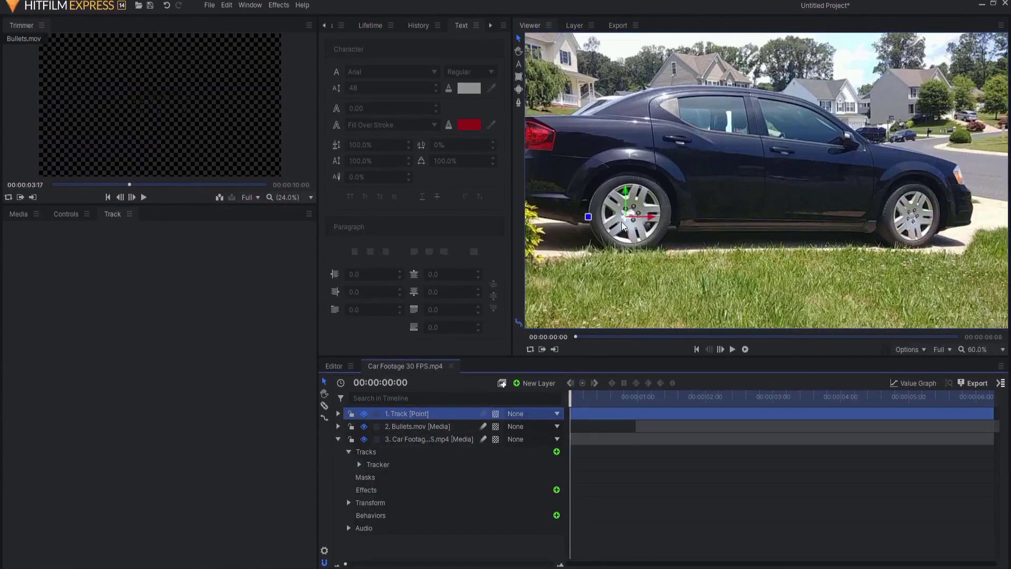
left_click(733, 350)
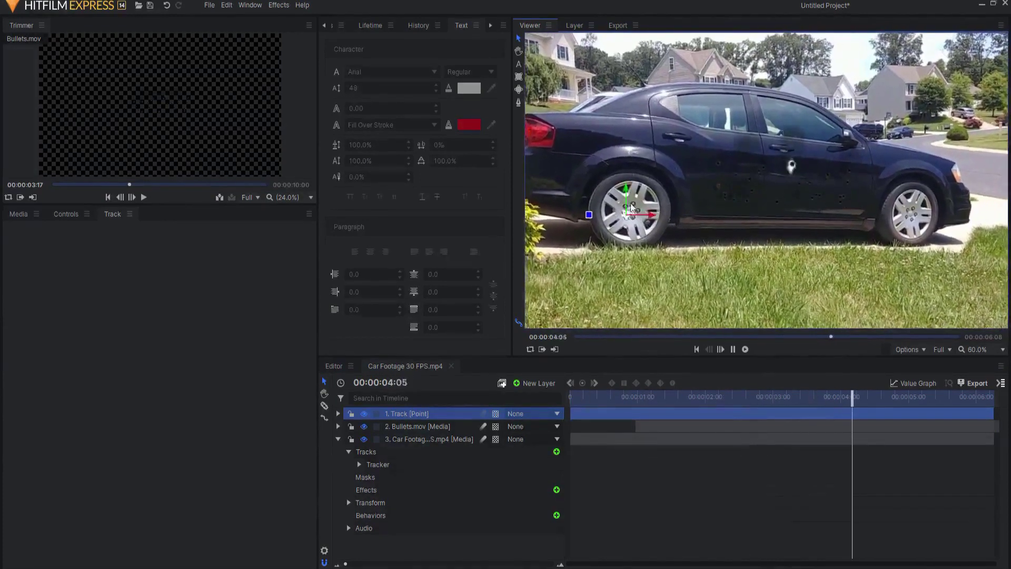
left_click(697, 349)
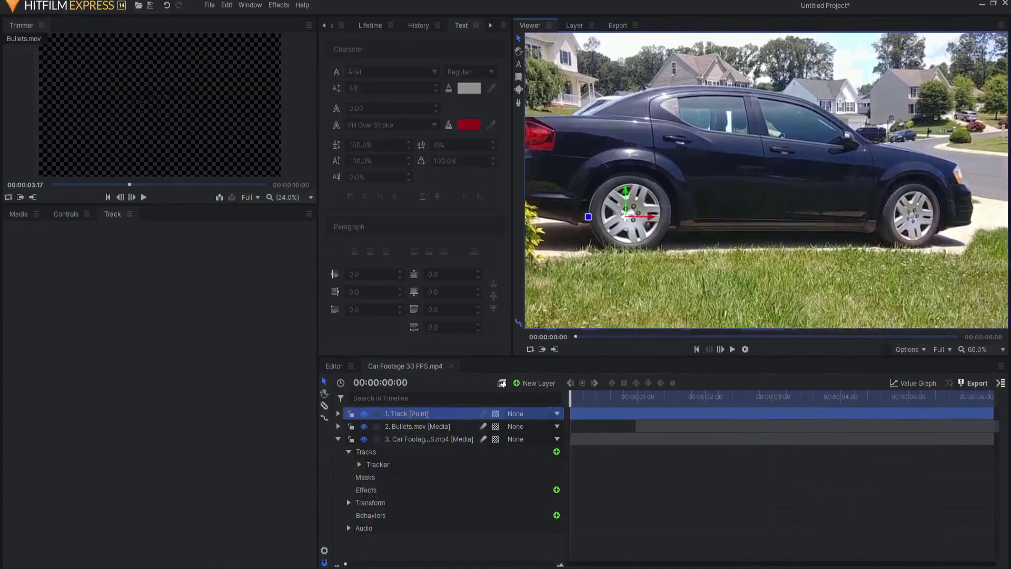
left_click(401, 427)
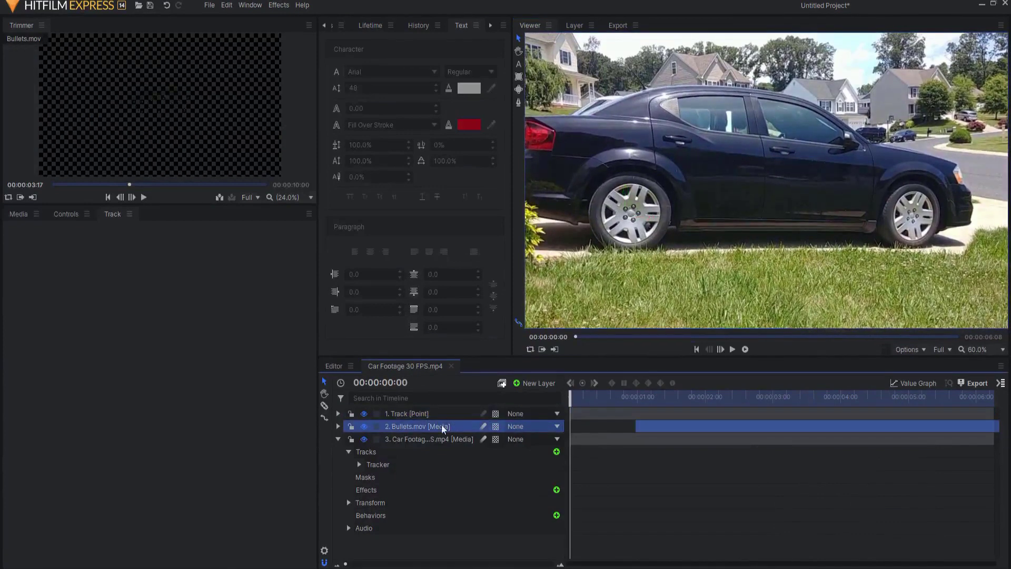
- Parent Bullets.mov to the 1. Track layer and play to check the bullet holes
left_click(530, 431)
left_click(532, 457)
scroll(734, 352, "up", 3)
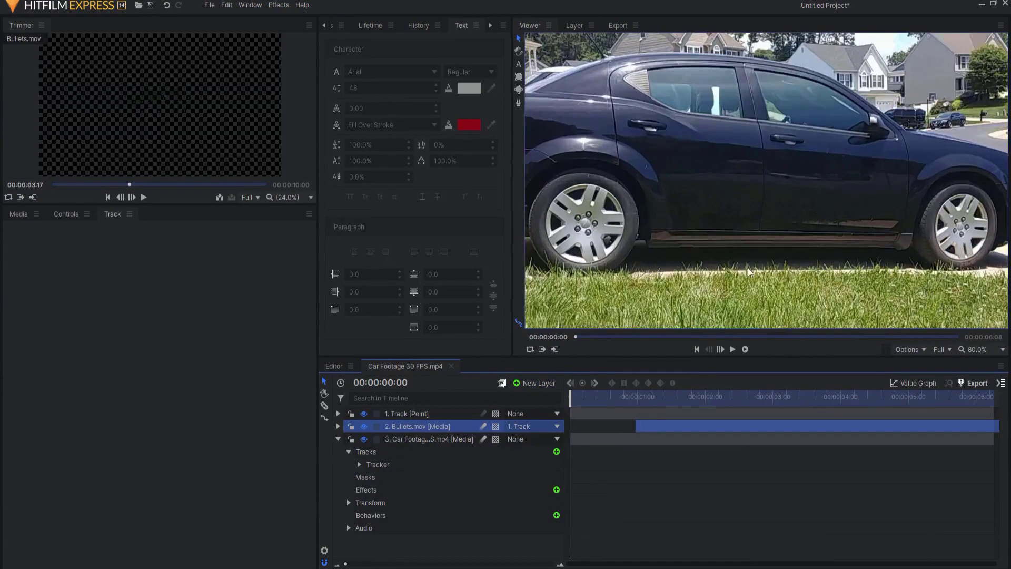
left_click(732, 351)
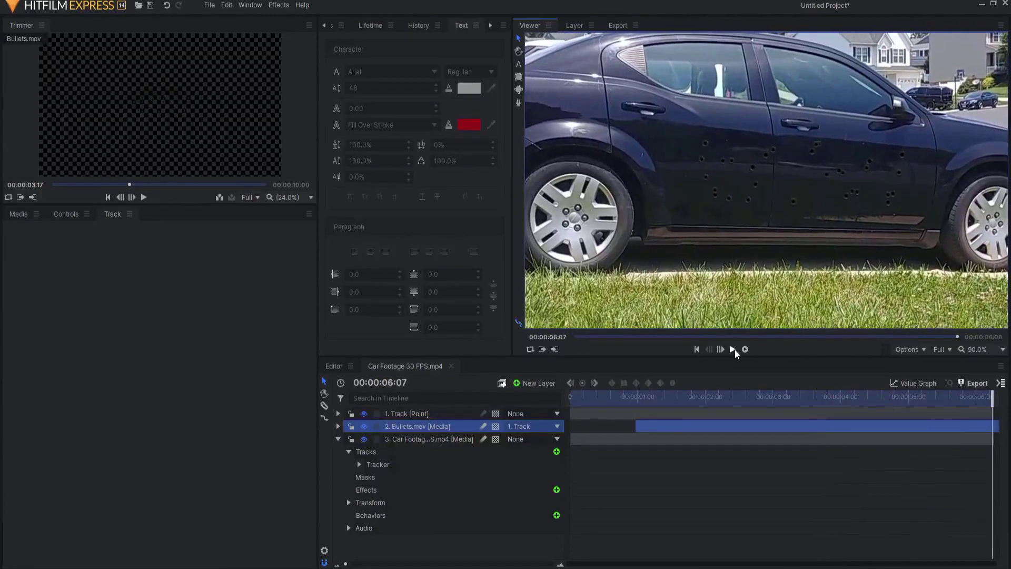
left_click(696, 350)
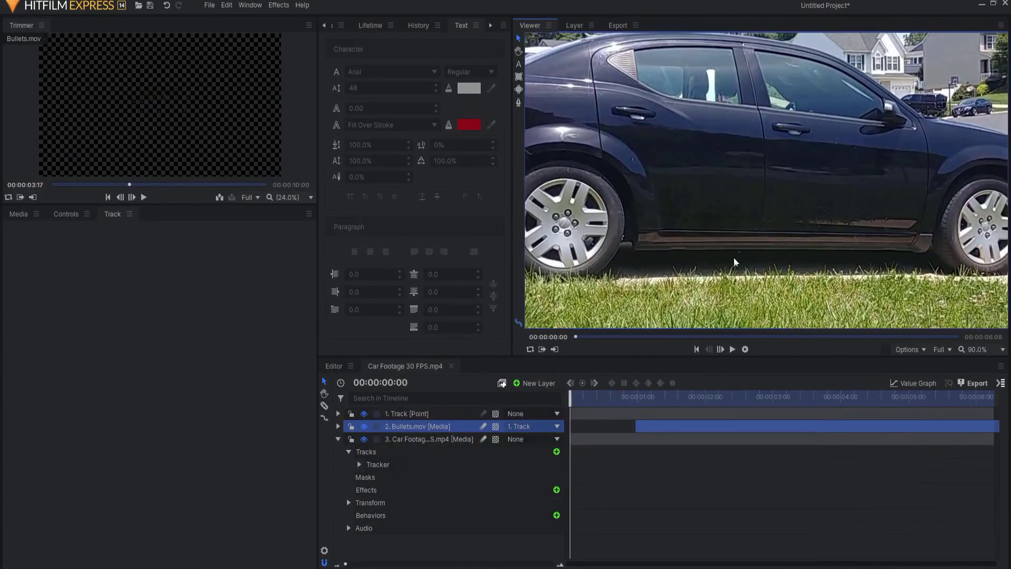
- Scale the Viewer to fit the frame and collapse the car footage layer
scroll(809, 231, "down", 3)
scroll(801, 229, "up", 2)
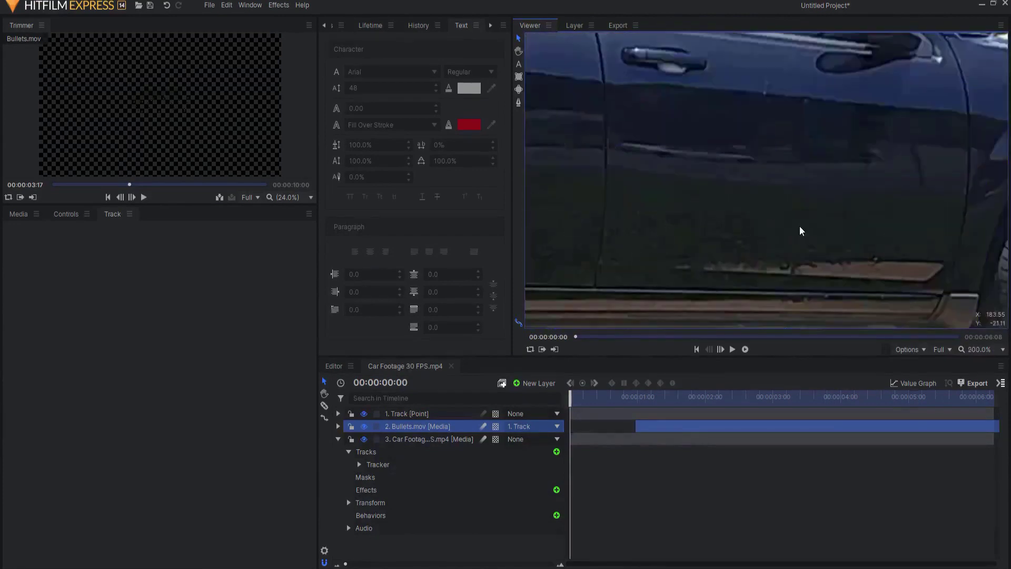
scroll(801, 232, "down", 3)
left_click(977, 349)
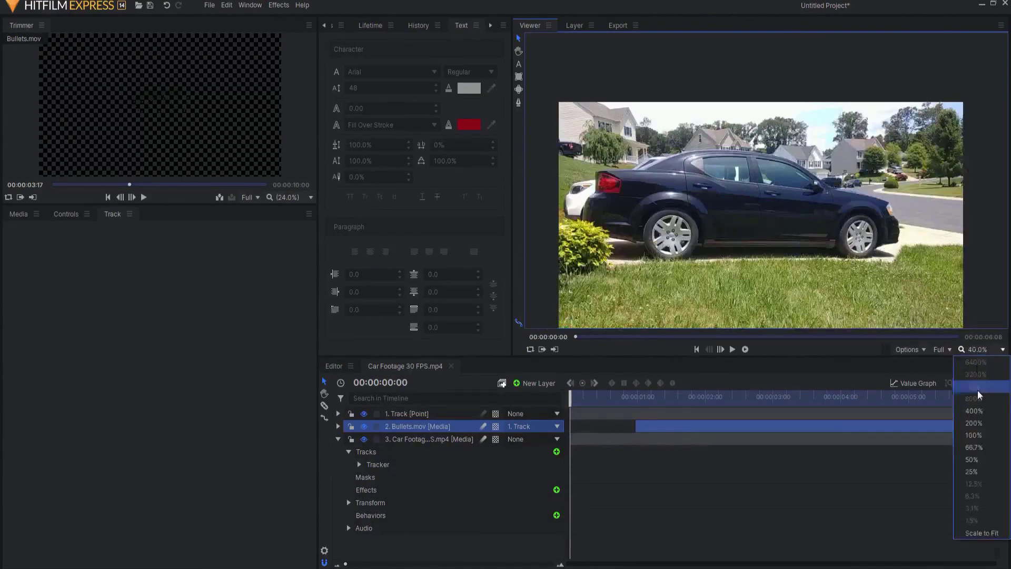
left_click(981, 533)
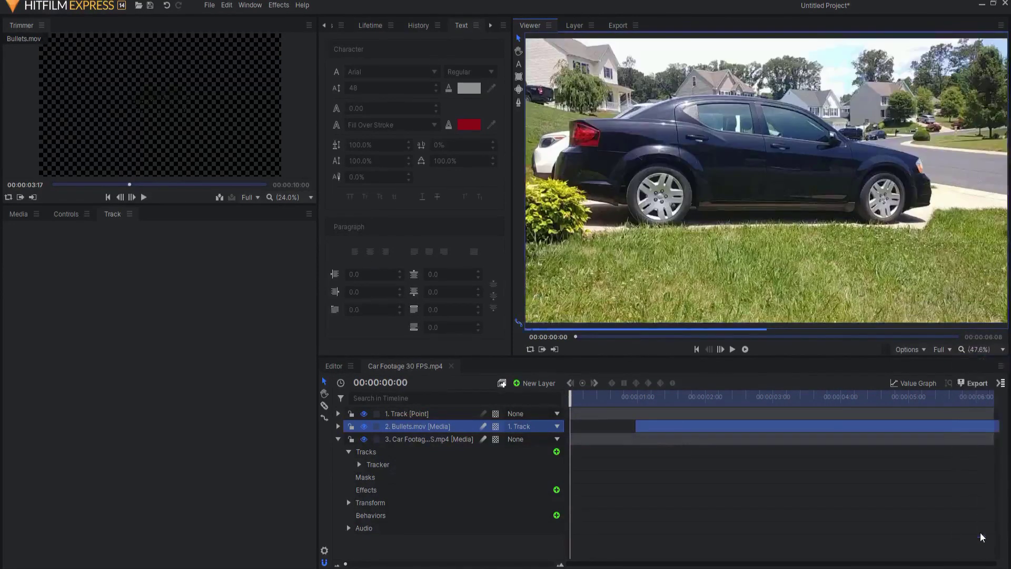
left_click(338, 439)
- Place the Car Footage 30 FPS.mp4 composite on Video 1, zoom the timeline, and preview to 00:00:02:02
left_click(406, 495)
left_click(334, 364)
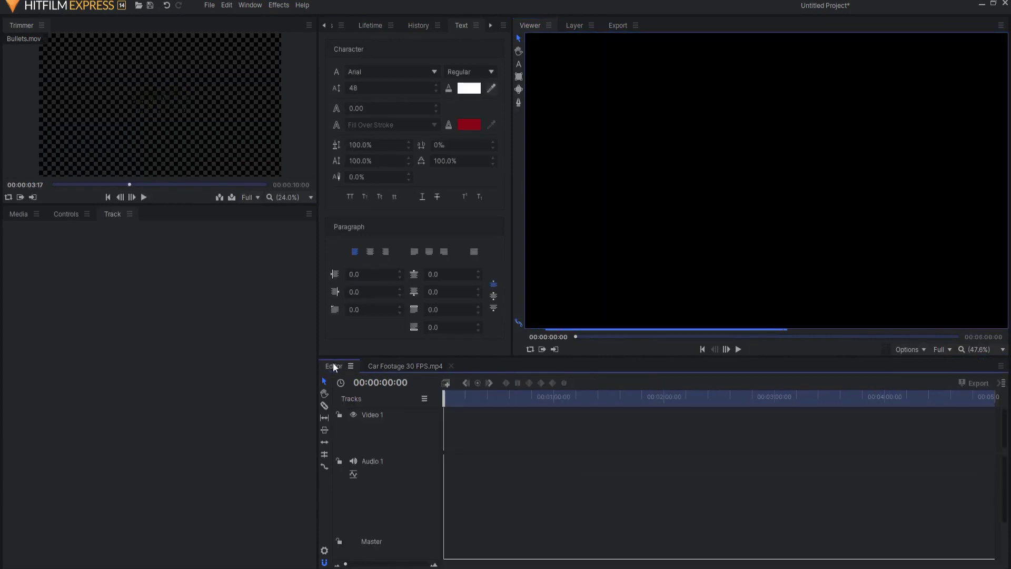
left_click(17, 216)
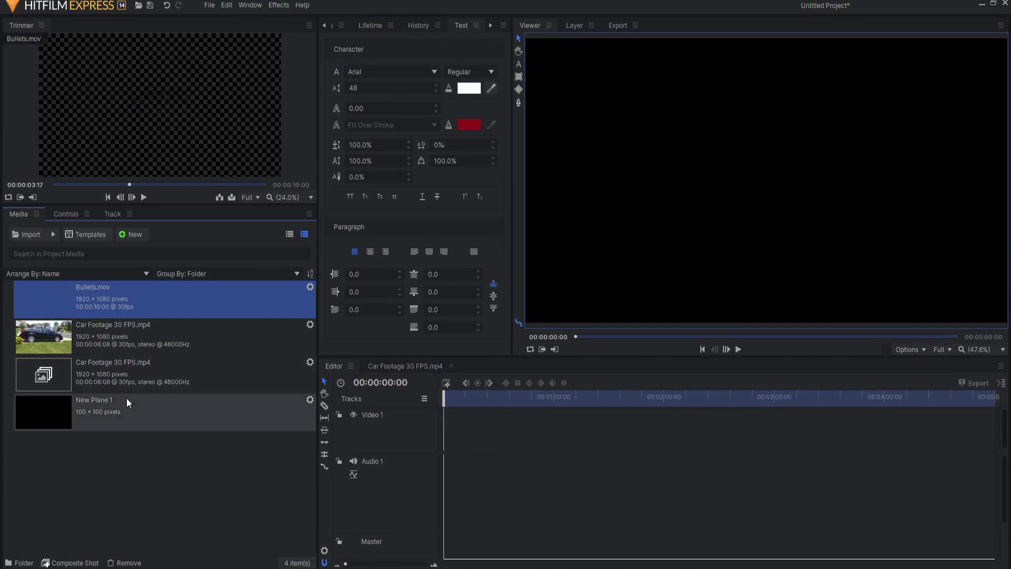
left_click_drag(61, 372, 448, 440)
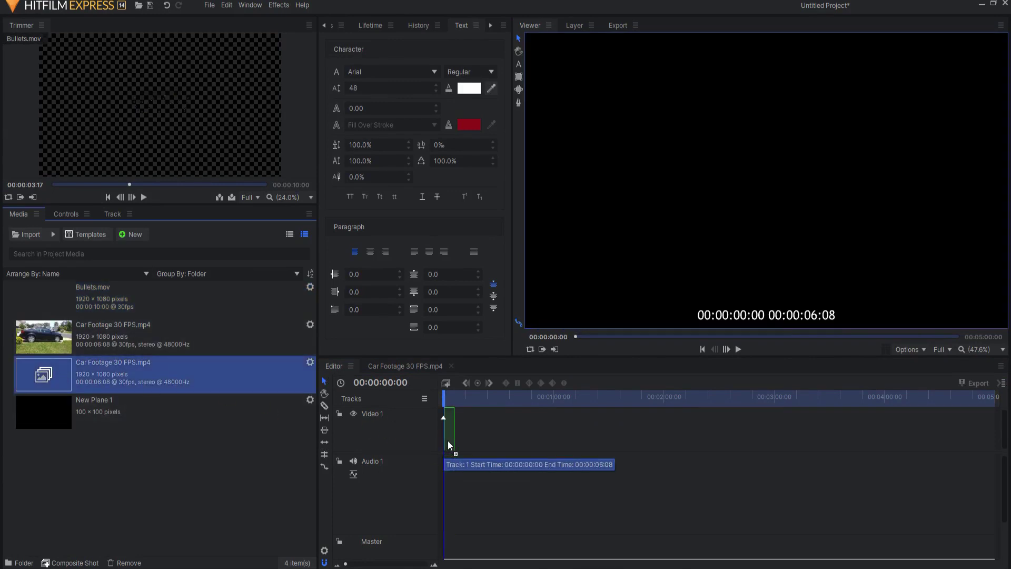
left_click_drag(345, 564, 361, 566)
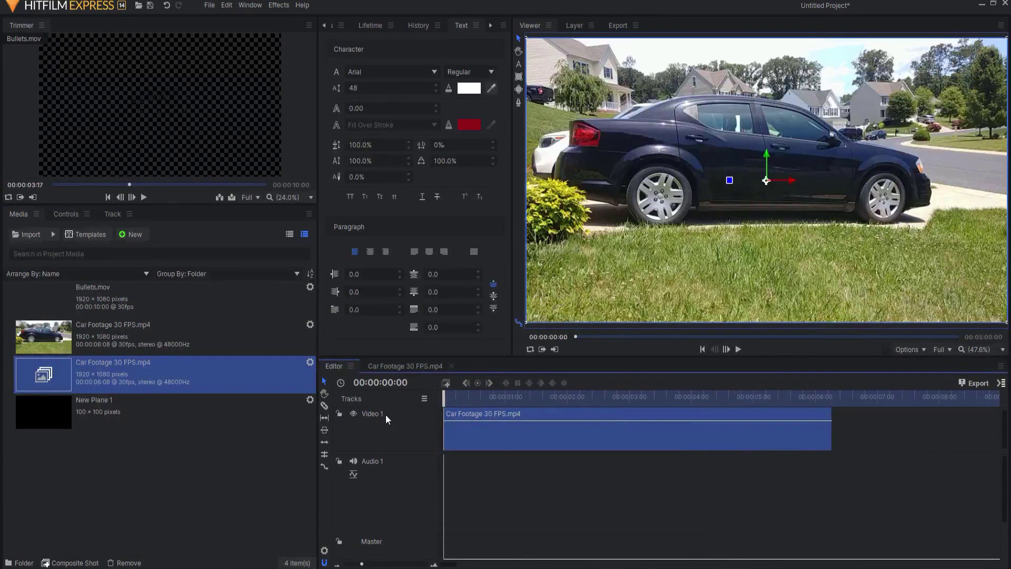
left_click(738, 350)
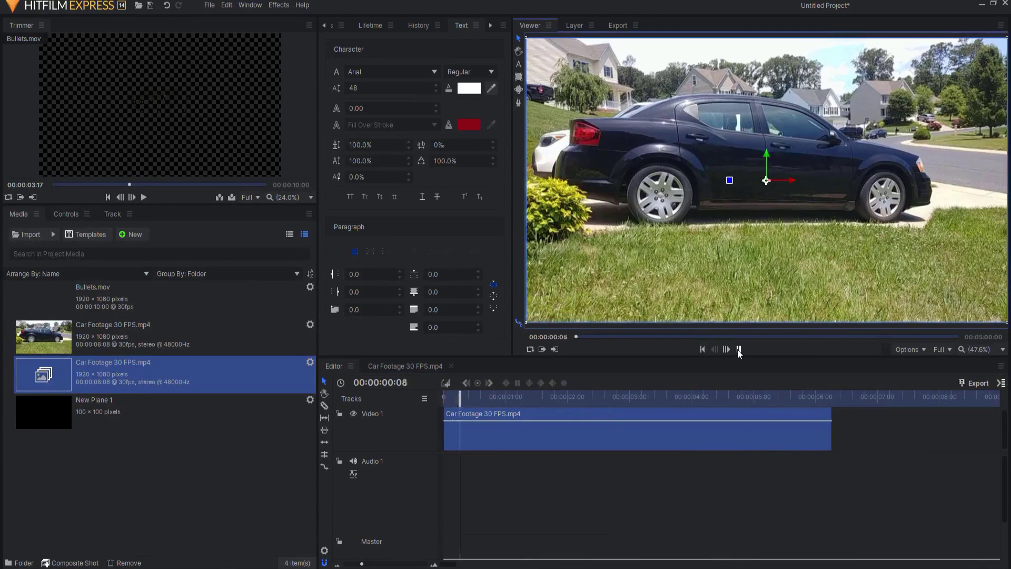
left_click(739, 350)
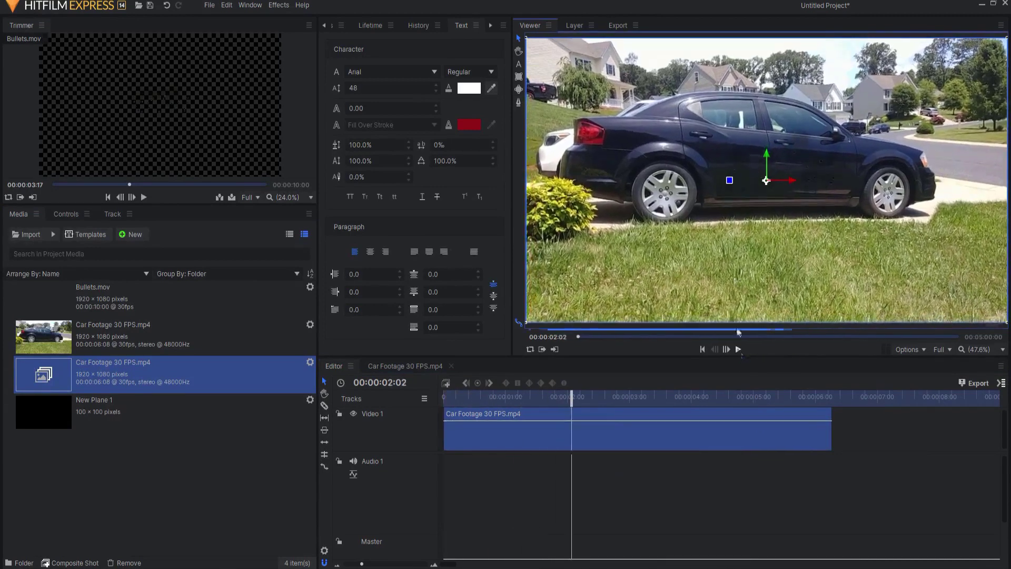
left_click(571, 413)
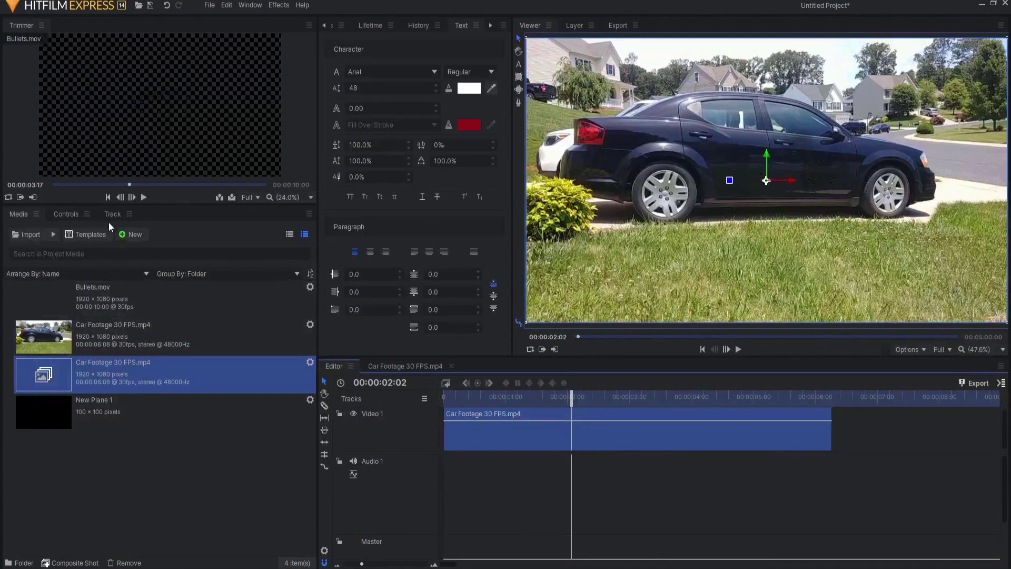
- Show the car clip's Transform controls and zoom in the keyframe timeline
left_click(61, 213)
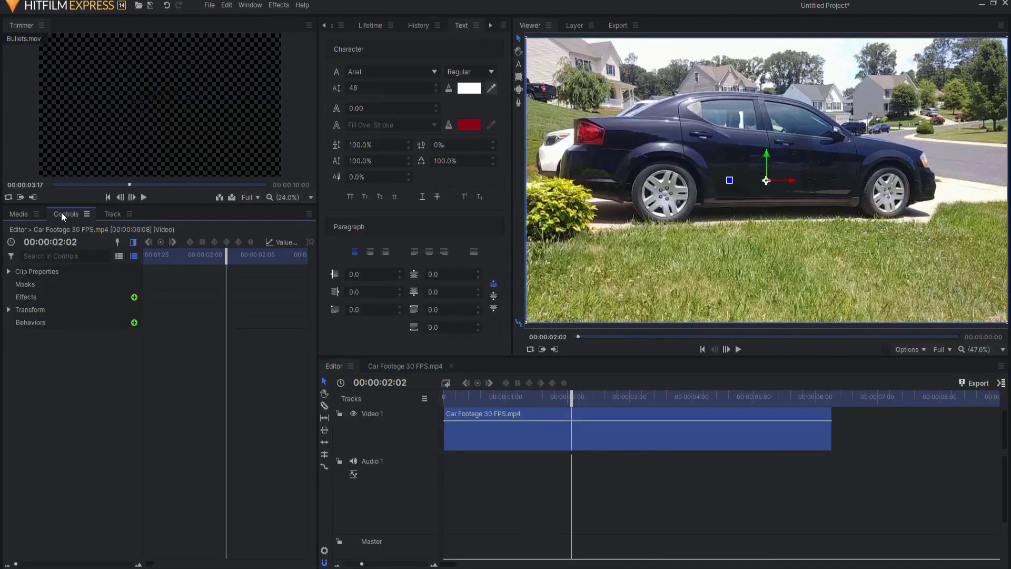
left_click(9, 311)
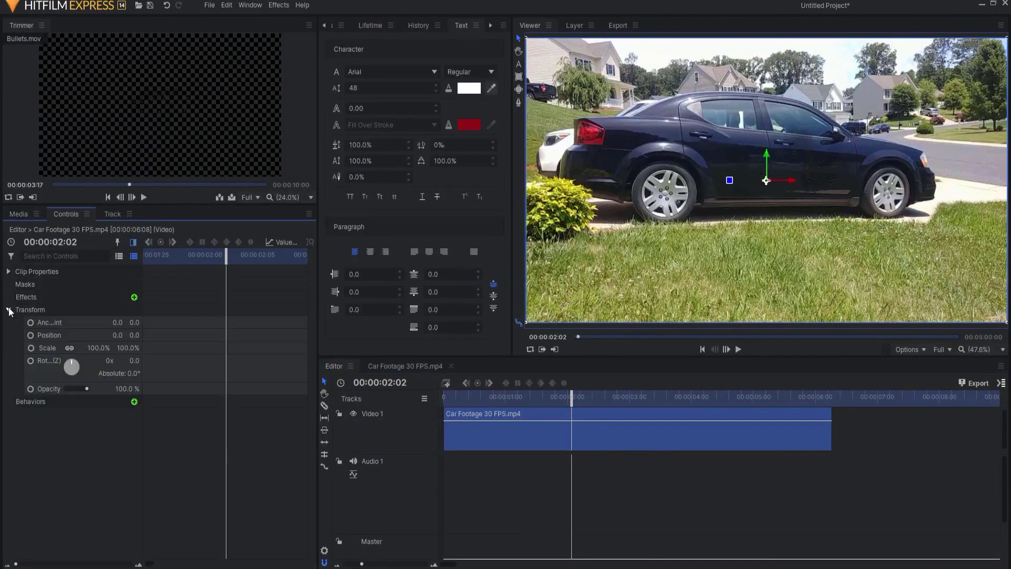
left_click(133, 242)
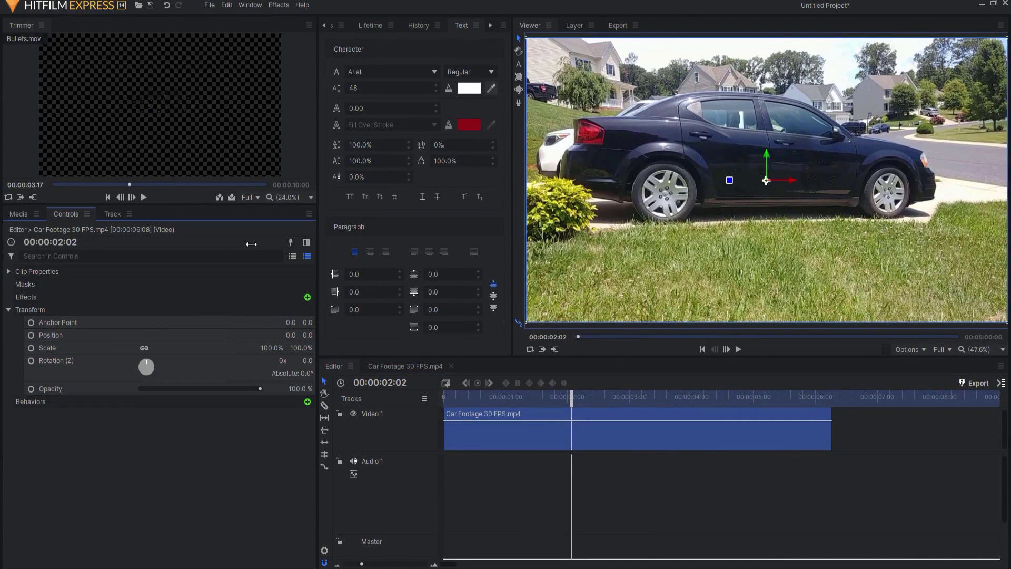
left_click(306, 243)
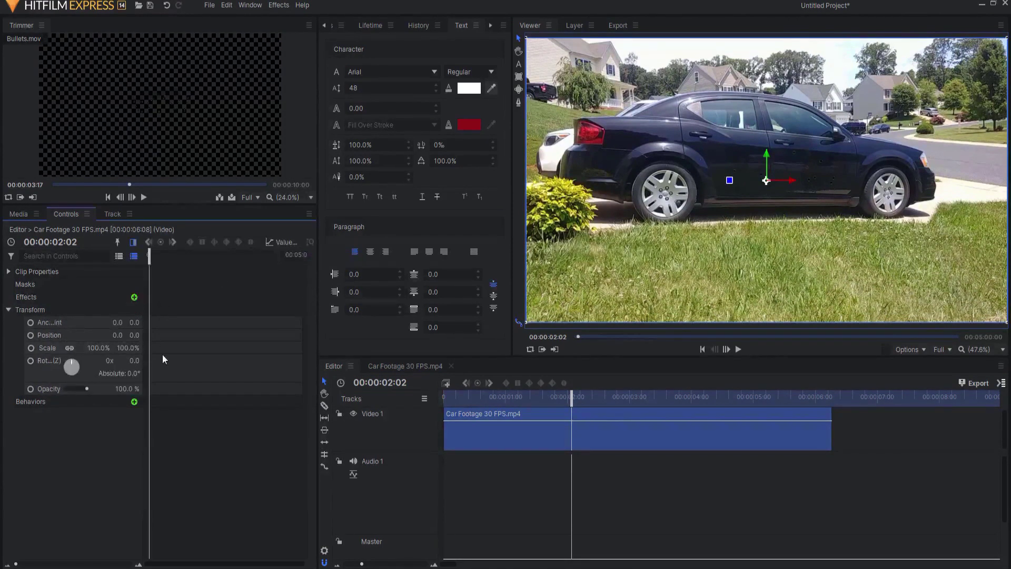
left_click_drag(17, 565, 29, 565)
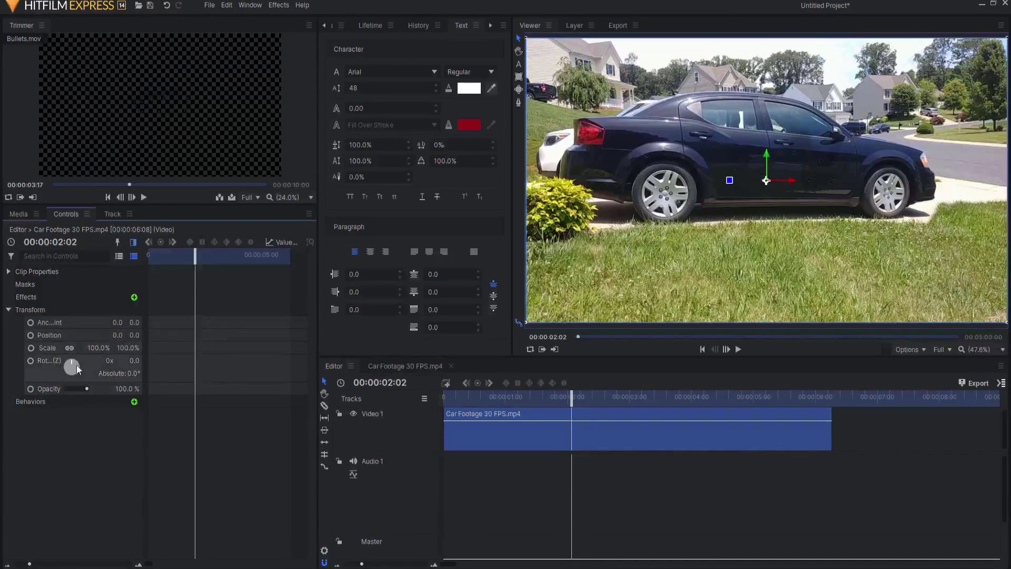
- Keyframe Scale at 100% on 00:00:02:02 and 199% on 00:00:02:10
left_click(32, 348)
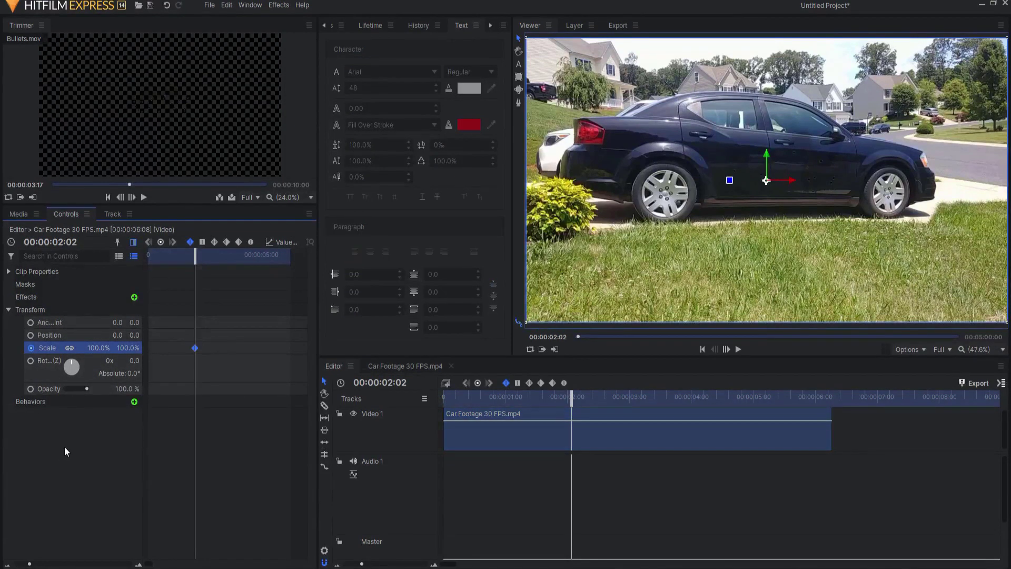
left_click(215, 241)
key("Right")
key("Right")
key("Right")
key("Right")
key("Right")
key("Right")
key("Right")
key("Right")
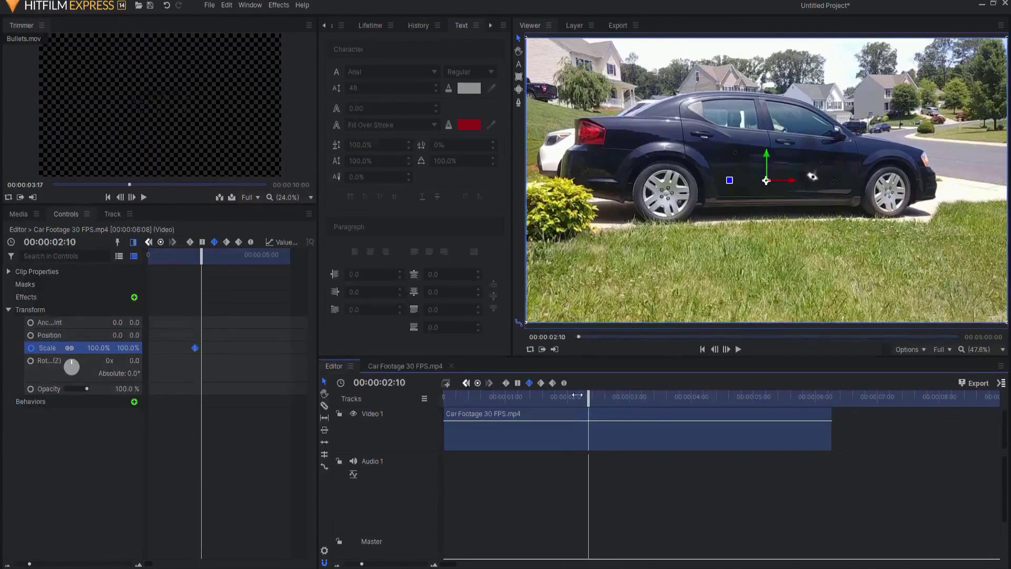
left_click_drag(95, 347, 92, 359)
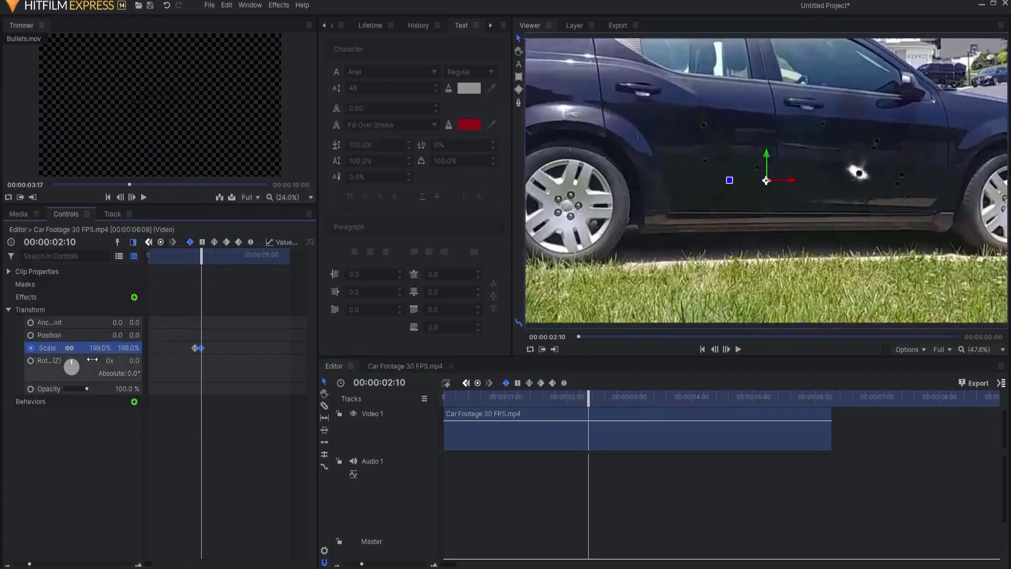
left_click(215, 243)
left_click(498, 398)
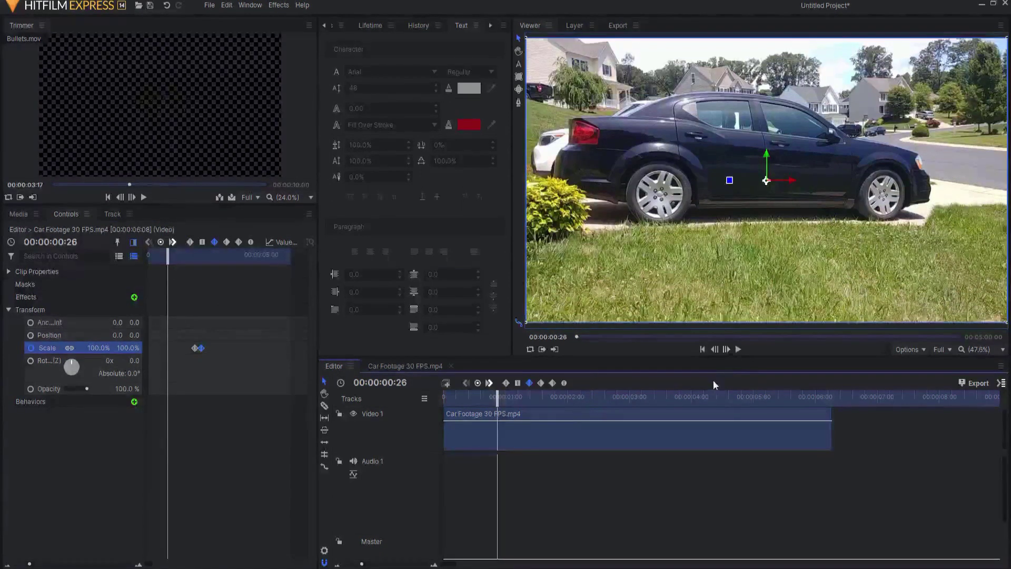
- Play back the zoom-in, then add a Scale keyframe holding 199% at 00:00:04:19
left_click(105, 492)
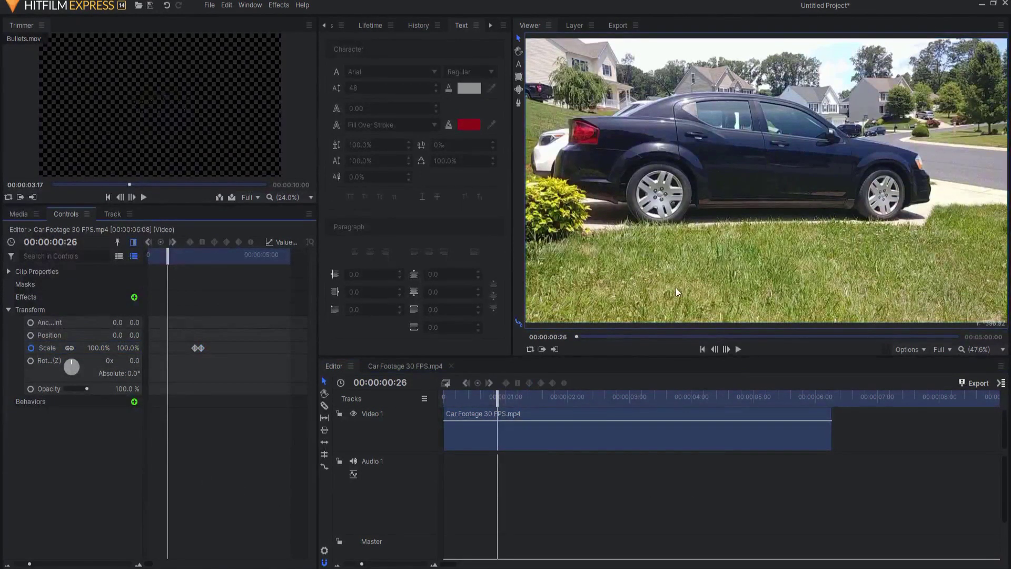
left_click(738, 351)
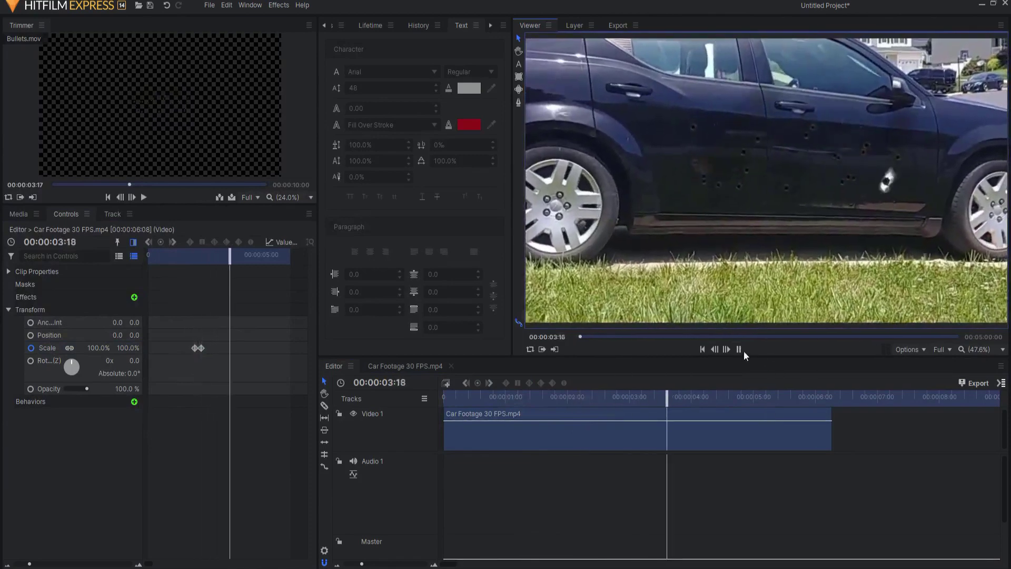
left_click(738, 349)
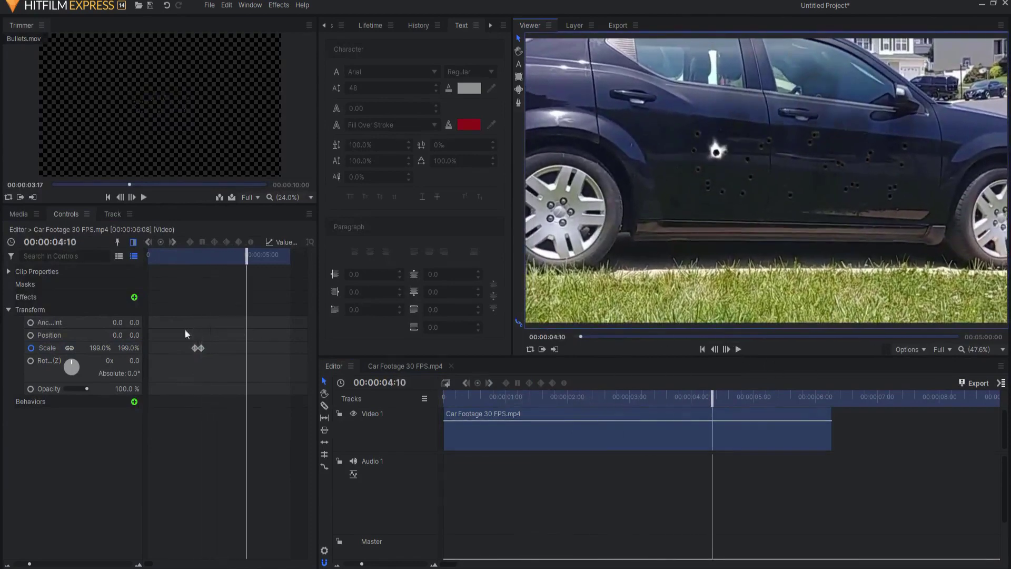
left_click_drag(714, 396, 731, 396)
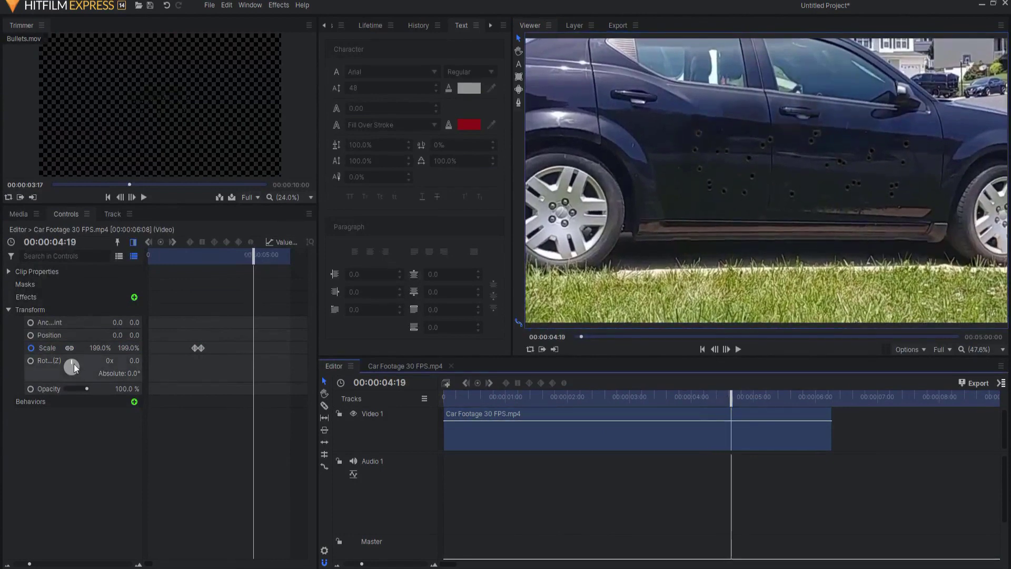
left_click(47, 349)
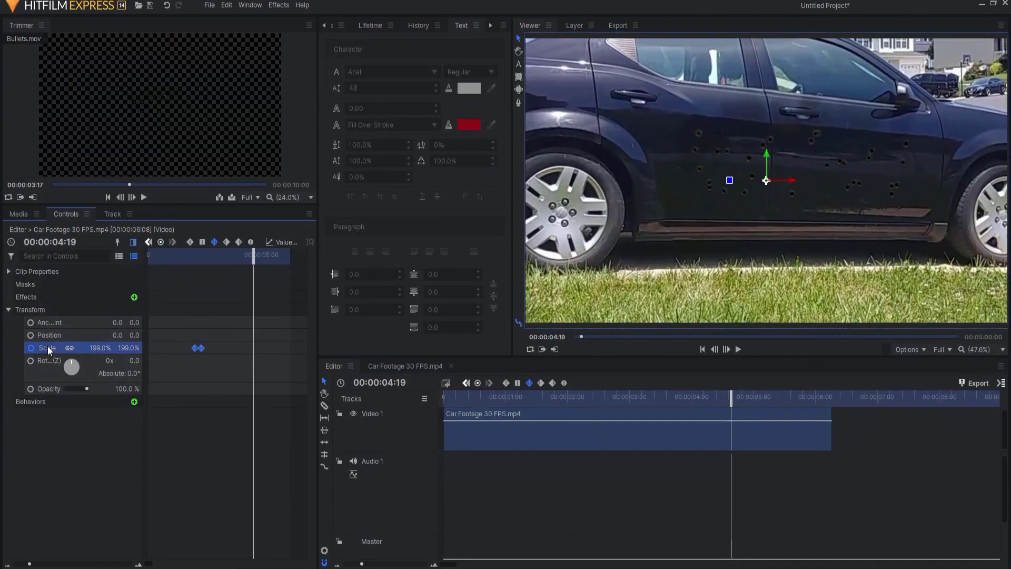
left_click(160, 242)
left_click(214, 242)
- Set Scale back to 100 at 00:00:05:00 and return the playhead to the start
left_click_drag(255, 254, 261, 255)
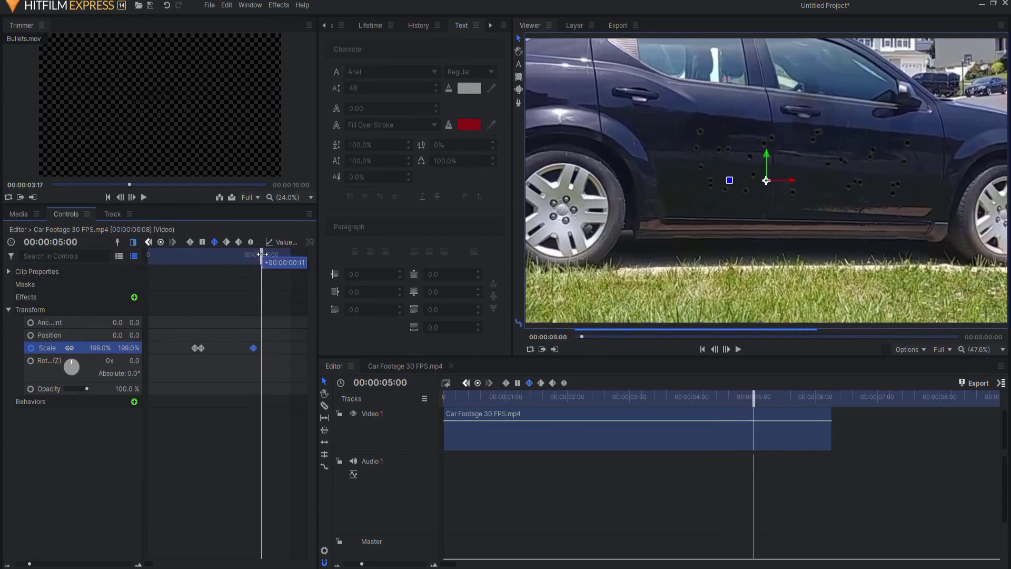
left_click(97, 348)
type("100")
key("Return")
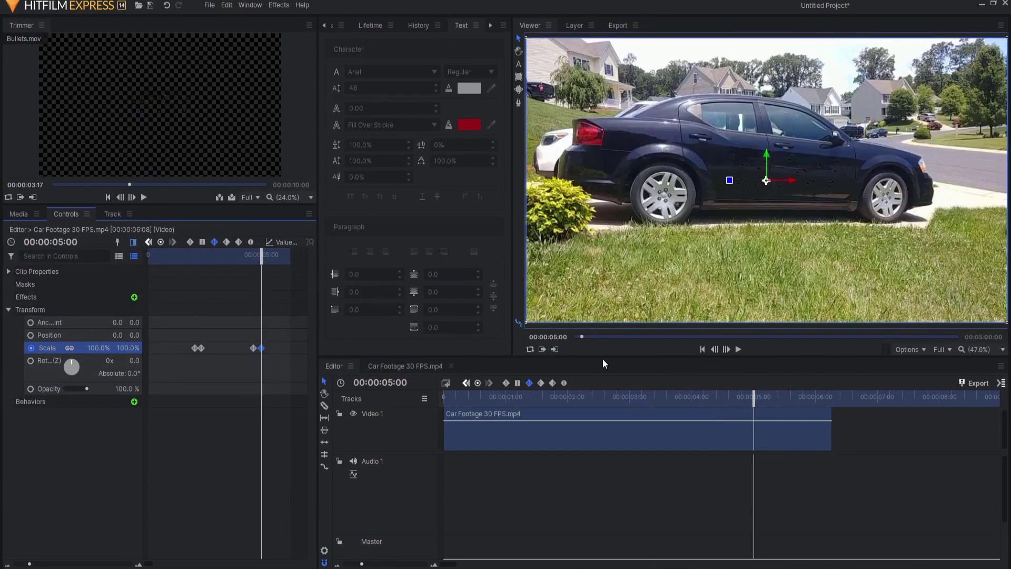
left_click(703, 350)
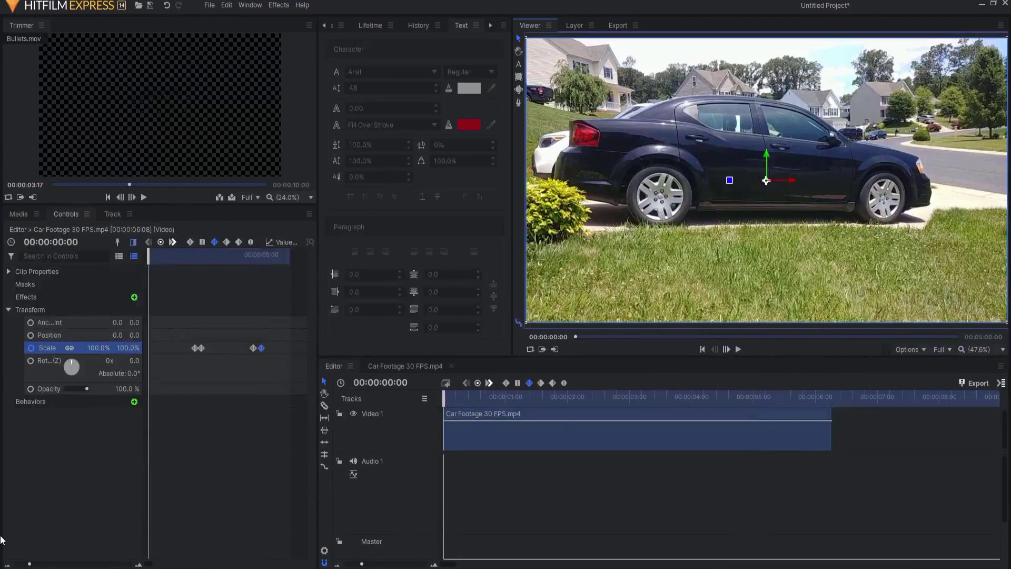
left_click(178, 469)
key("space")
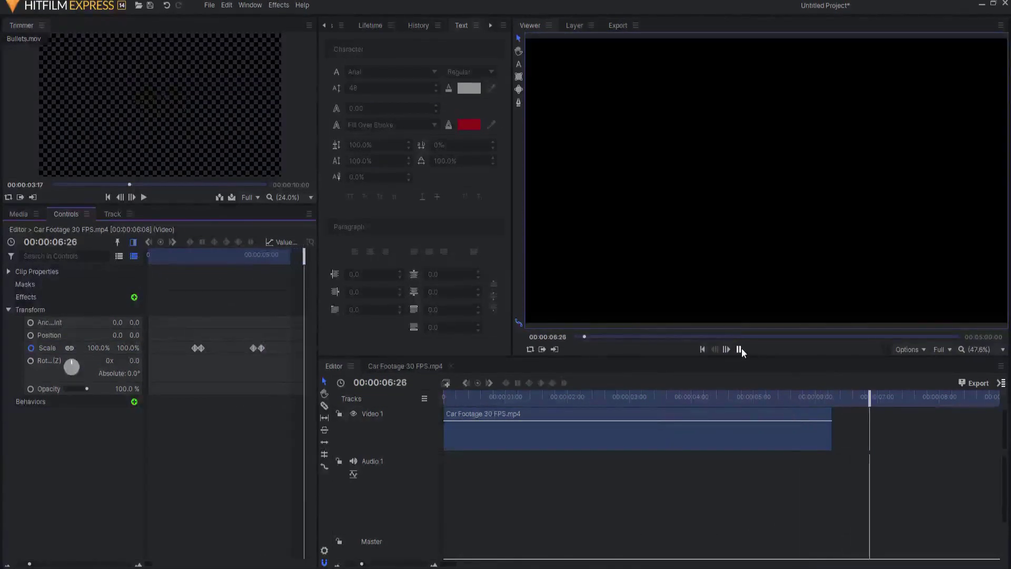
left_click(740, 349)
left_click(704, 348)
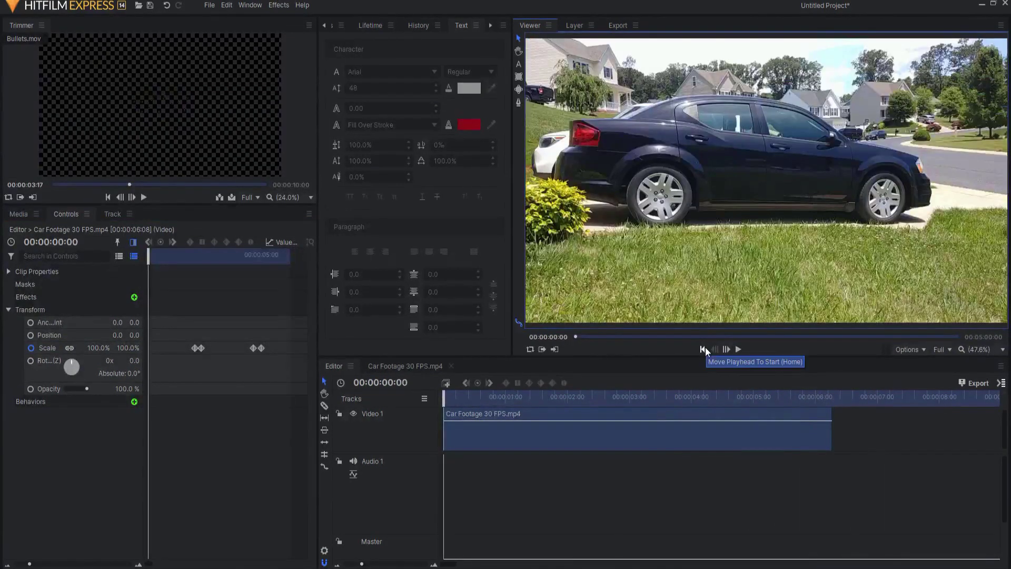